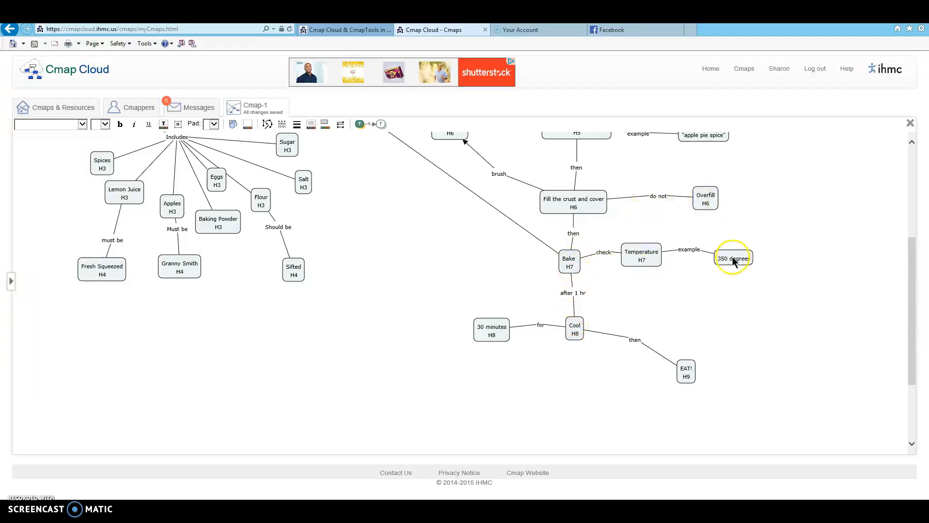
- Examine the apple pie concept map, following the Is not over crosslink between The best apple Pie and Bake
scroll(561, 223, up, 2)
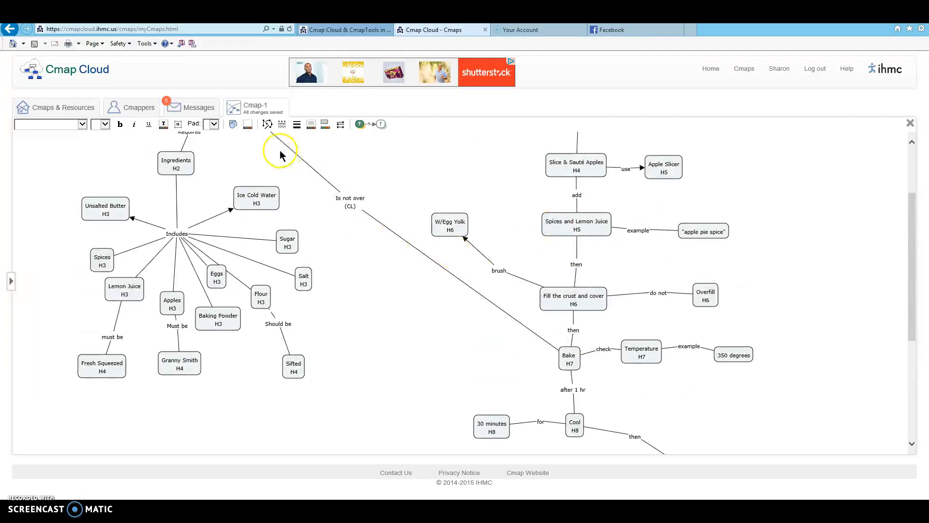
scroll(577, 365, up, 1)
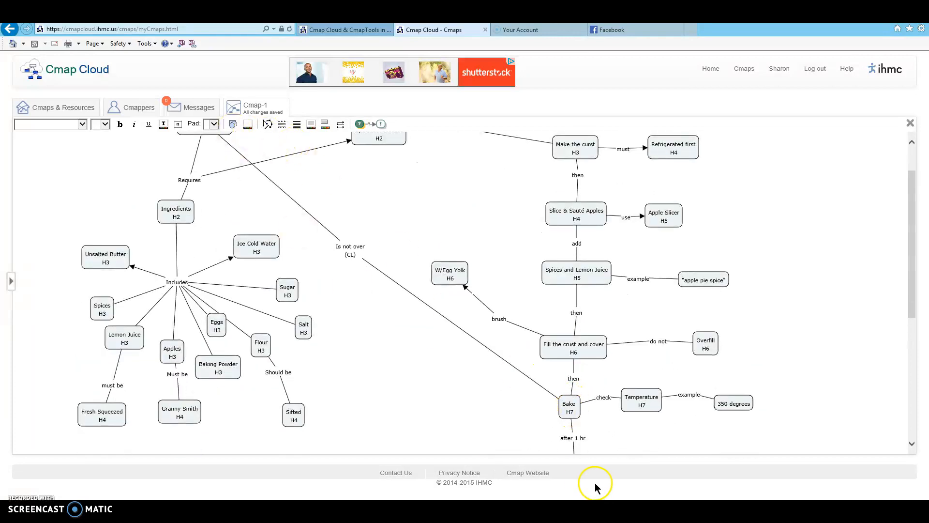
scroll(317, 285, down, 1)
scroll(316, 286, up, 2)
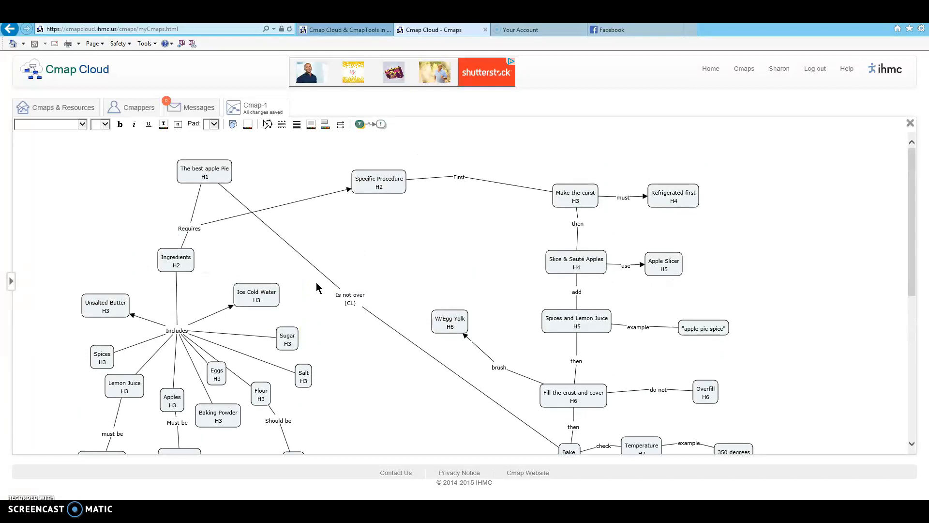
scroll(316, 286, down, 1)
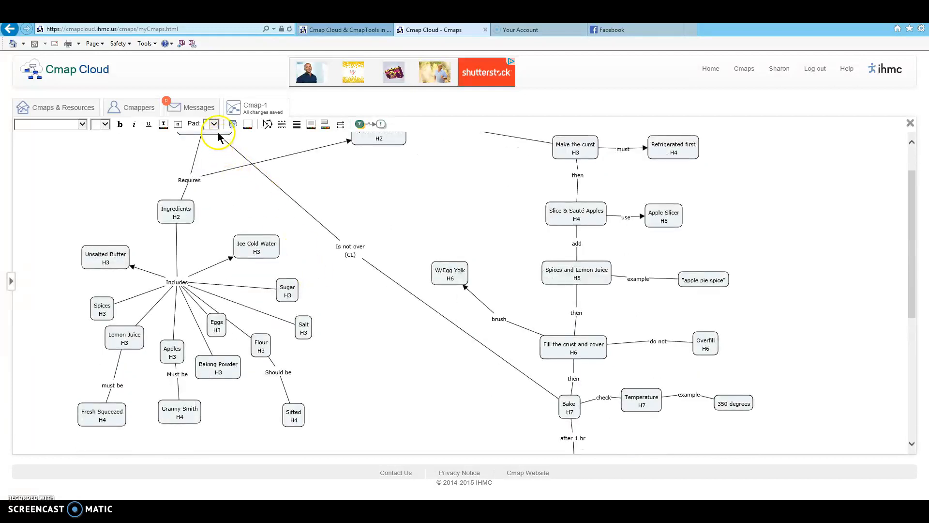
scroll(218, 152, up, 1)
scroll(426, 342, down, 3)
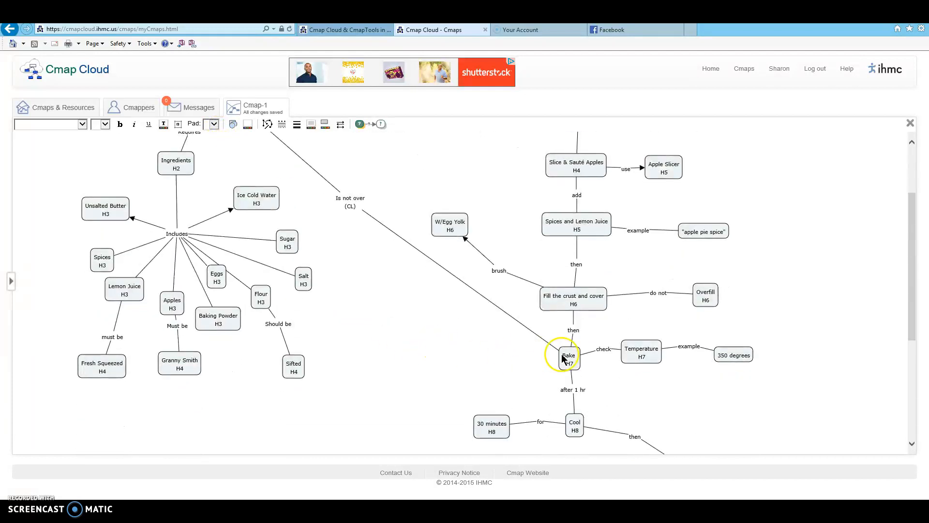
scroll(455, 327, up, 2)
scroll(455, 327, up, 2)
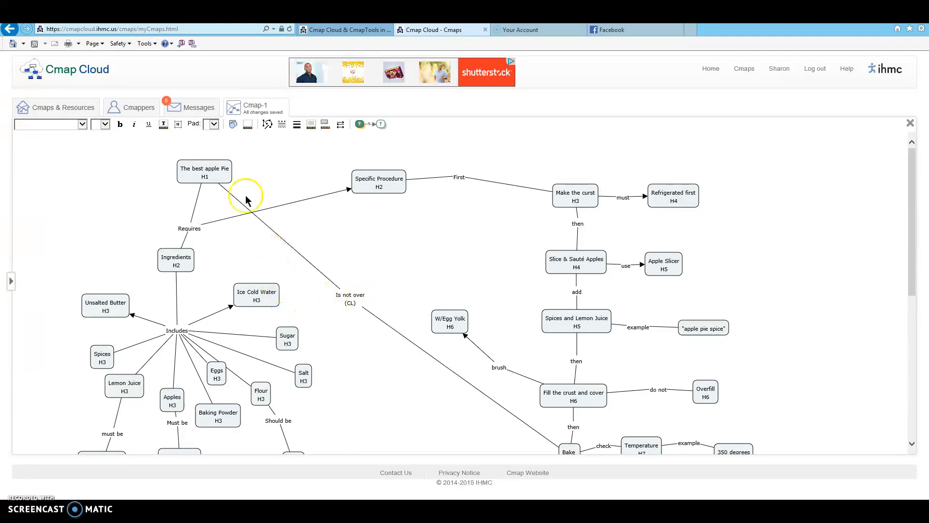
scroll(271, 250, down, 1)
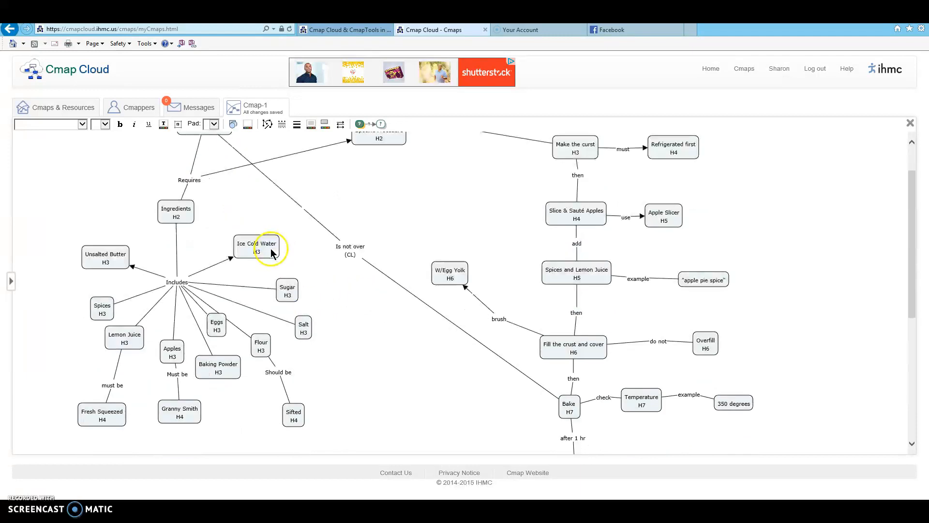
scroll(271, 249, up, 1)
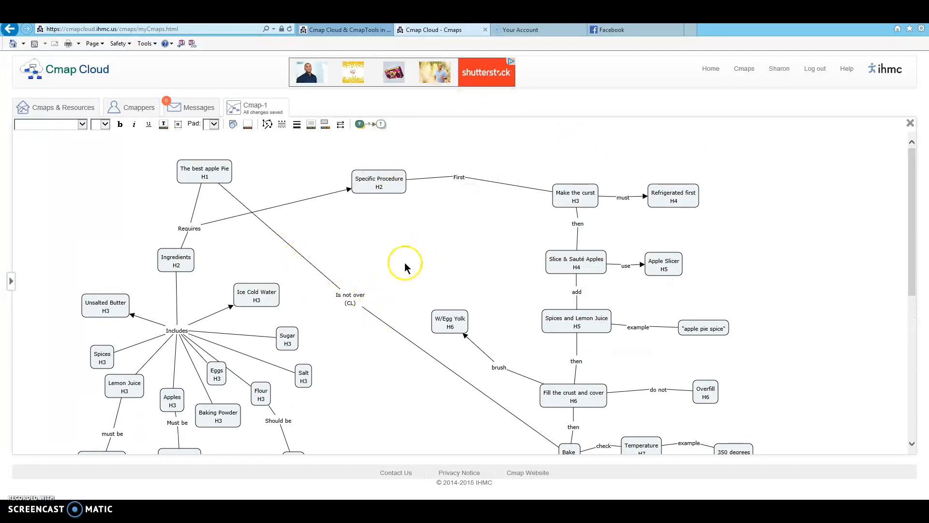
- Select everything in the concept map and shift the whole map slightly right and down
click(12, 282)
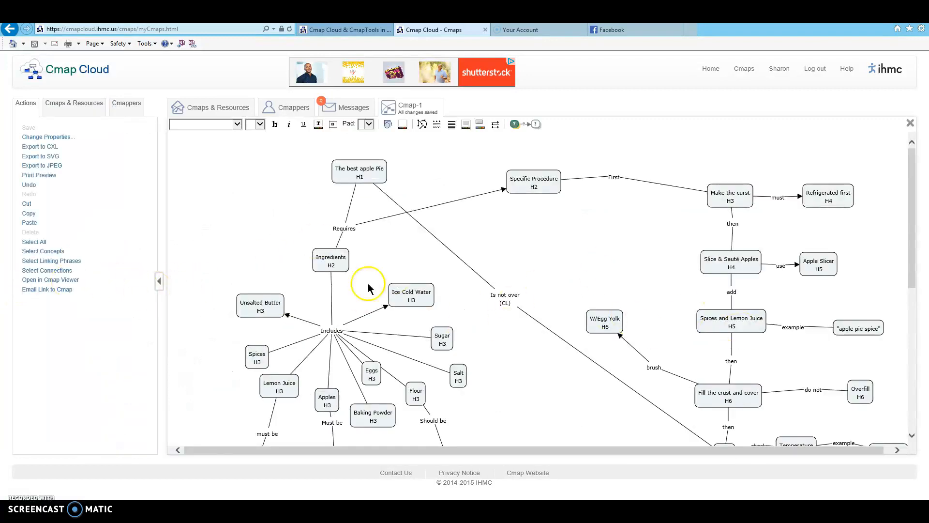
click(159, 281)
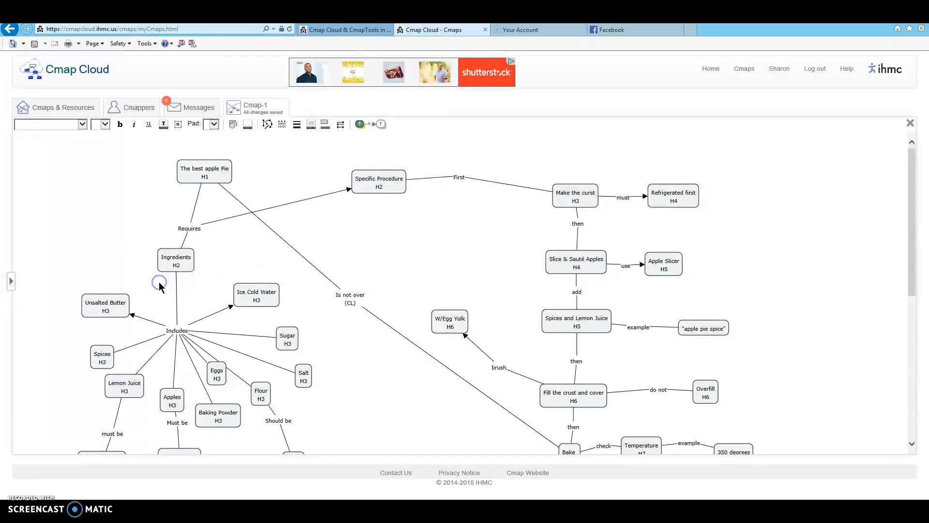
click(12, 282)
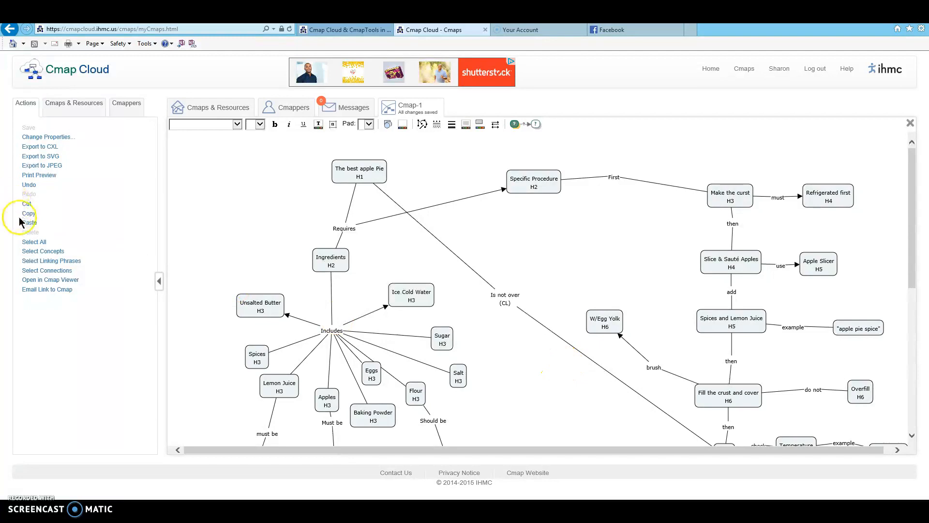
click(33, 241)
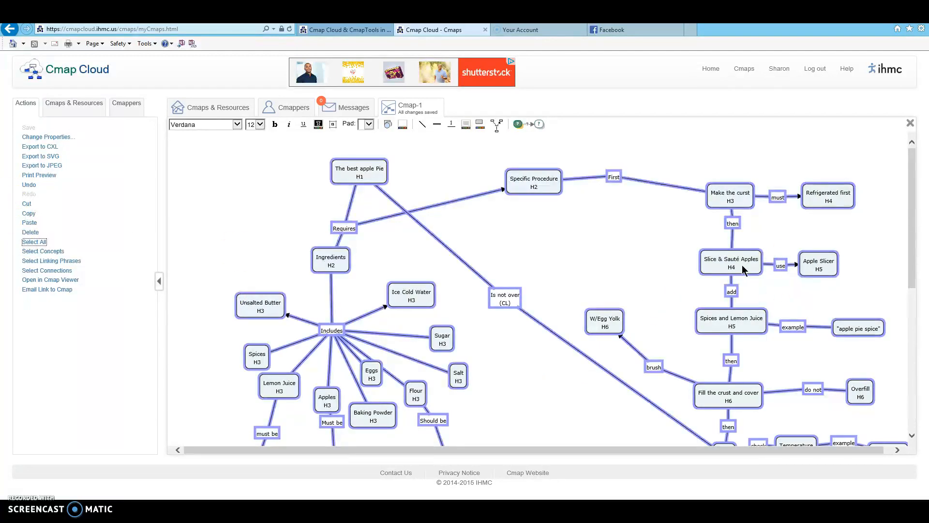
drag(742, 259, 692, 330)
drag(486, 252, 619, 218)
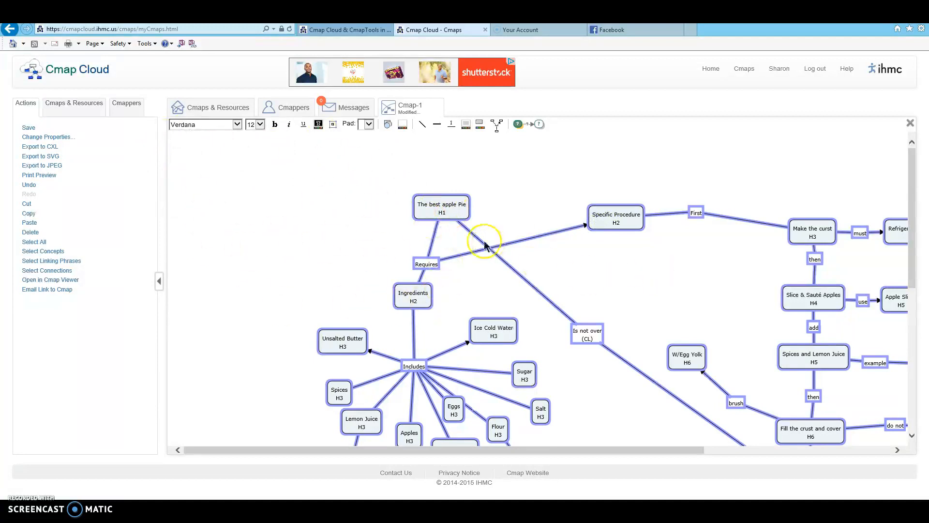
drag(445, 202, 379, 180)
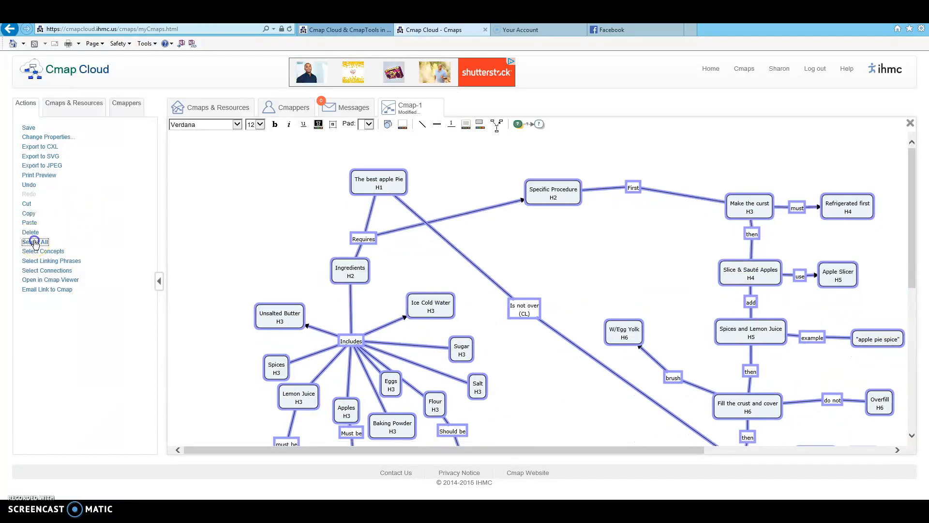
click(586, 262)
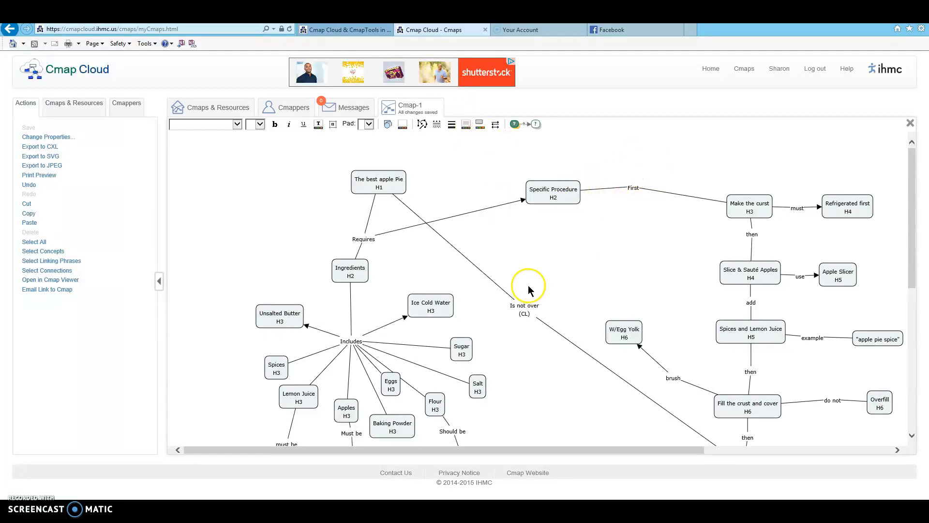
- Set the font size of The best apple Pie concept to 20 and move it slightly upward
scroll(527, 285, down, 1)
scroll(530, 284, up, 1)
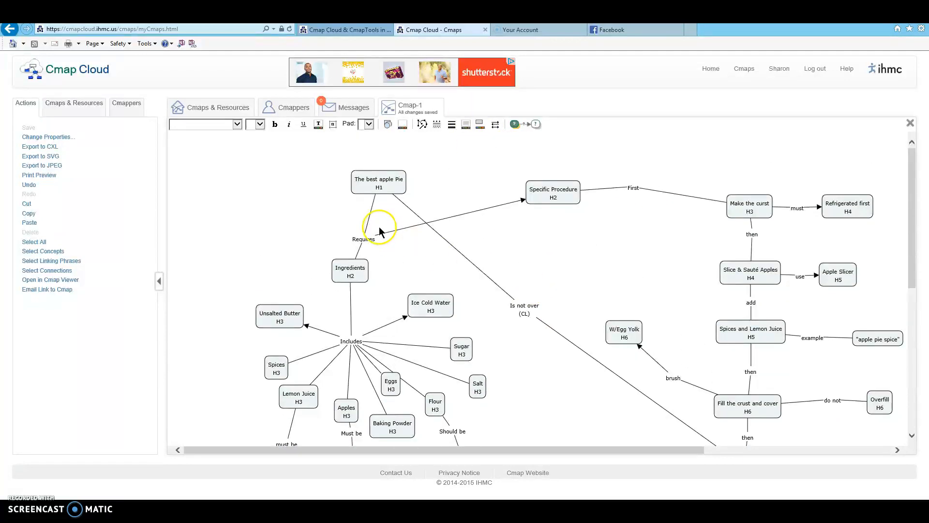
double_click(384, 187)
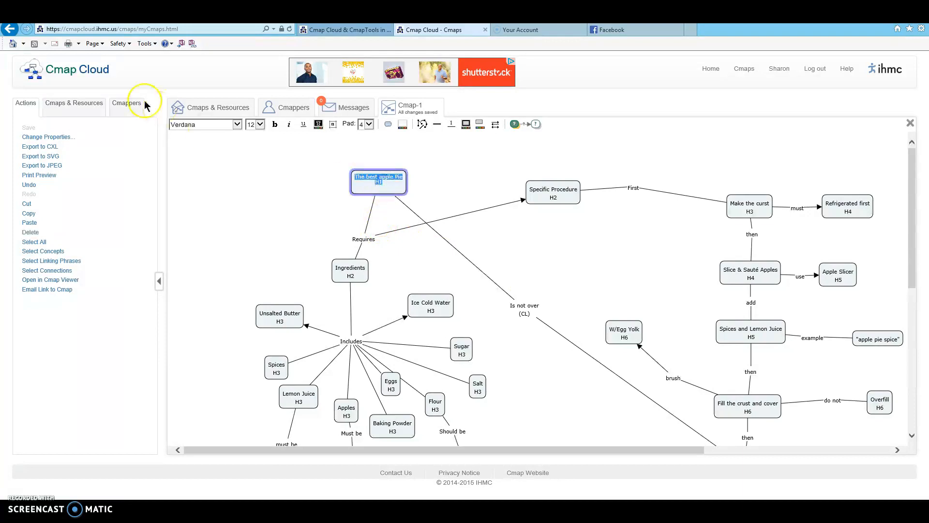
click(260, 125)
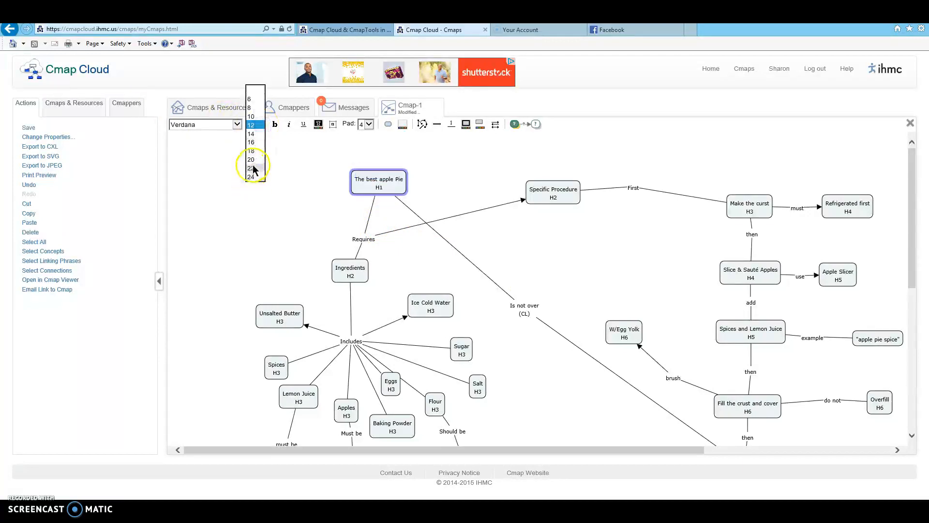
click(252, 160)
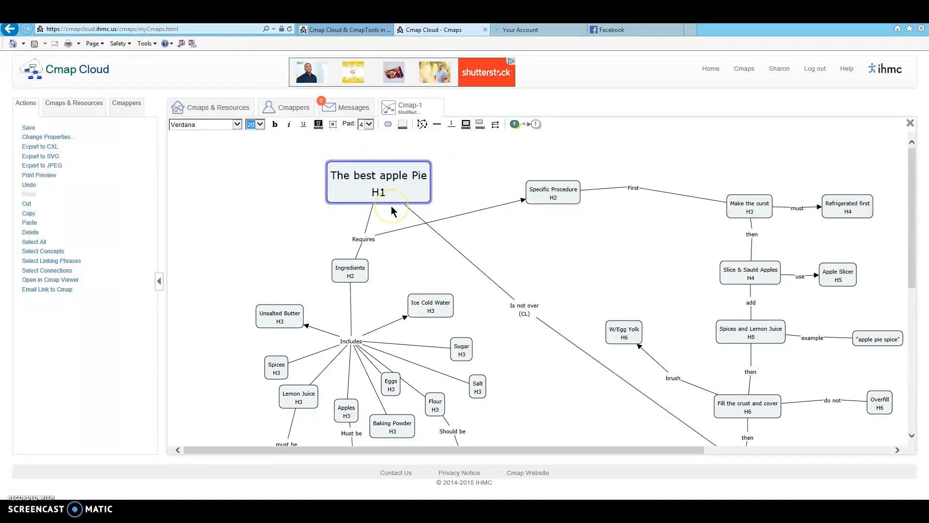
click(456, 175)
drag(392, 203, 392, 191)
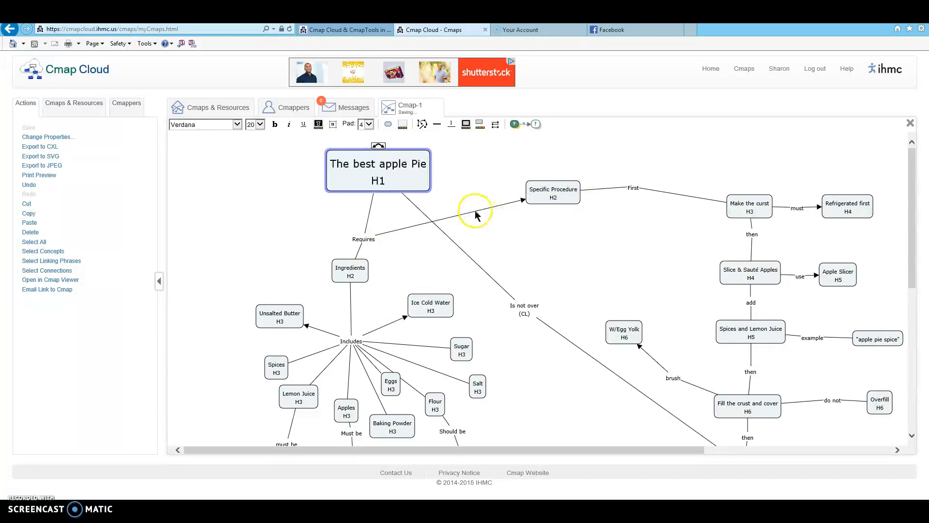
- Set the font size of the H2 concepts Ingredients and Specific Procedure to 18
click(350, 280)
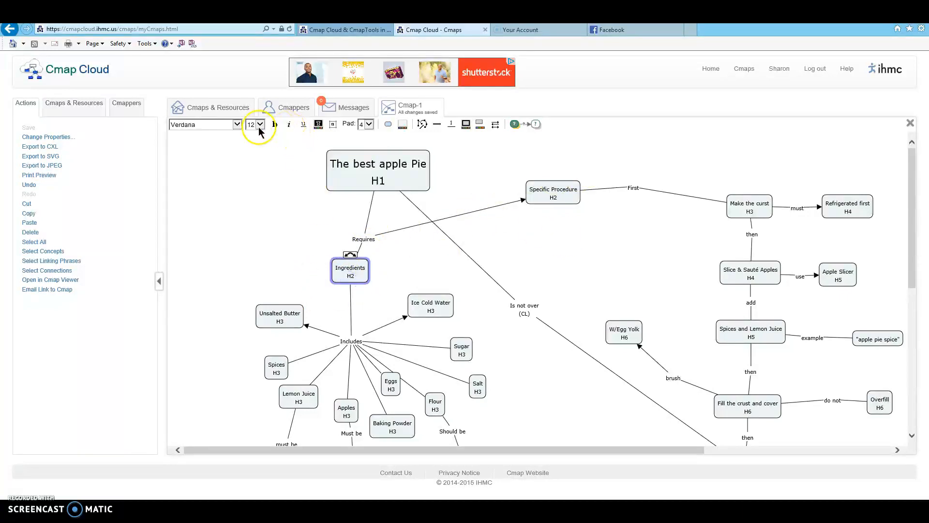
click(252, 152)
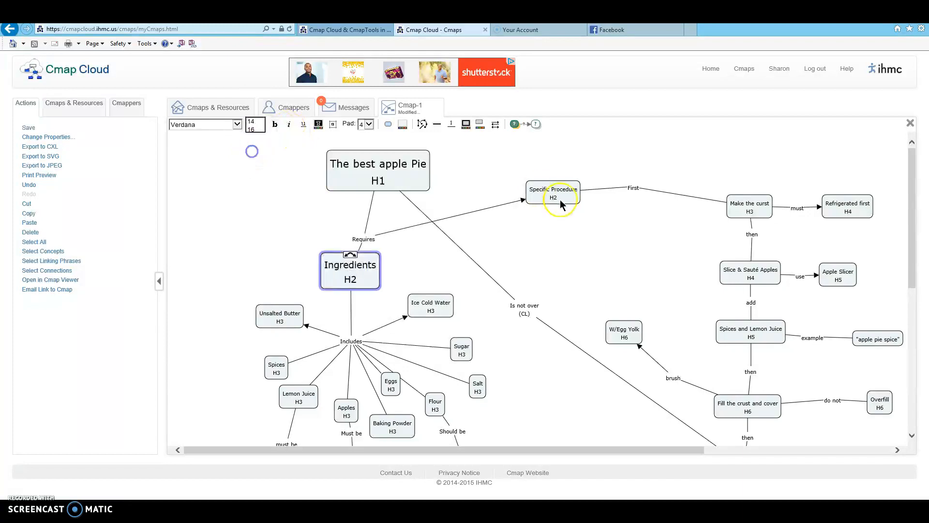
click(261, 125)
click(252, 151)
- Set the font size of the Unsalted Butter and Spices concepts to 16
click(292, 318)
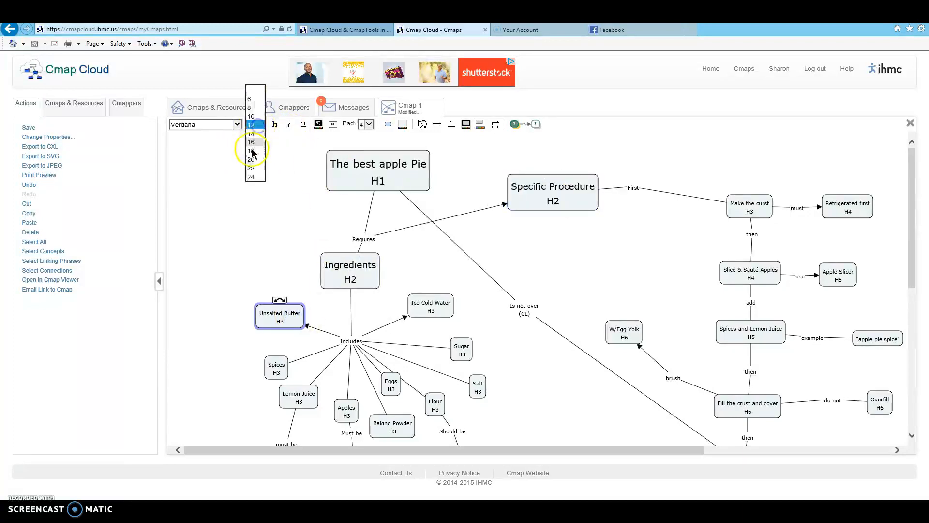
click(252, 151)
click(259, 125)
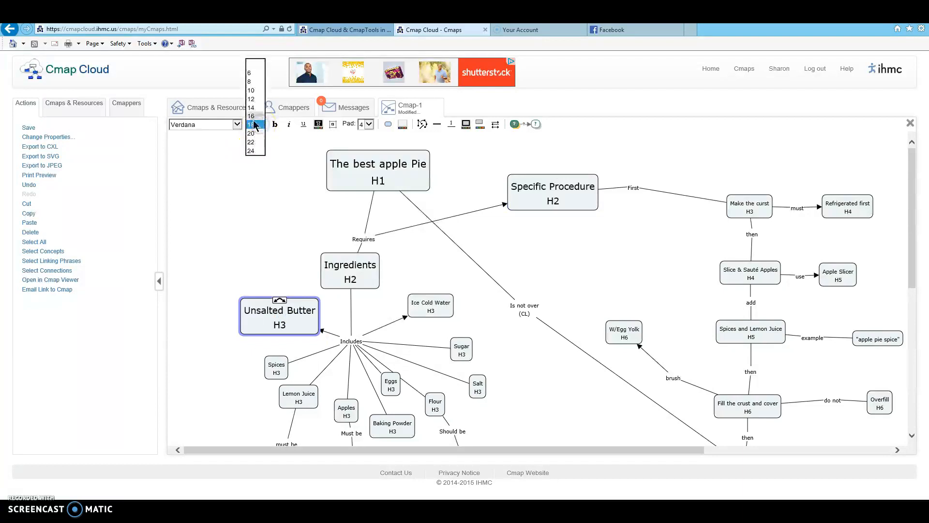
click(252, 115)
click(275, 367)
click(248, 121)
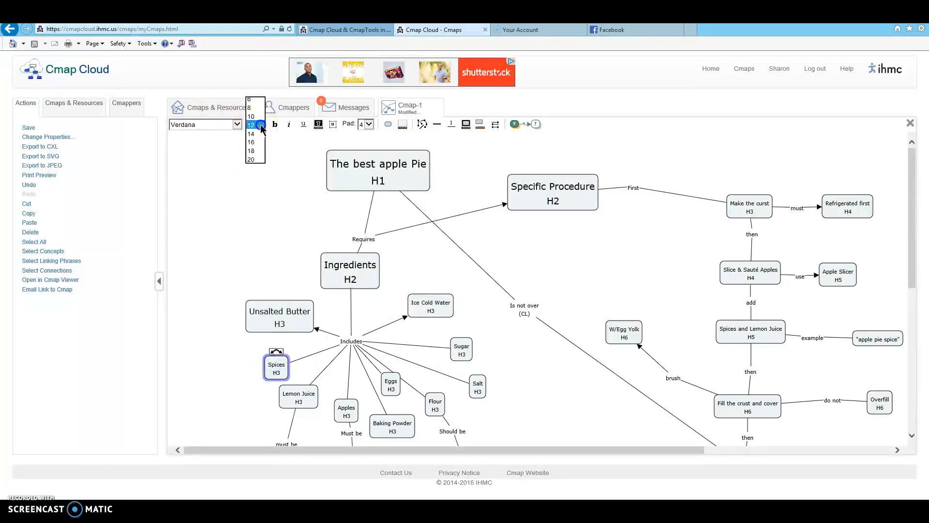
click(251, 143)
- Set the font size of Lemon Juice and Apples to 16 and move Spices clear of Lemon Juice
click(310, 390)
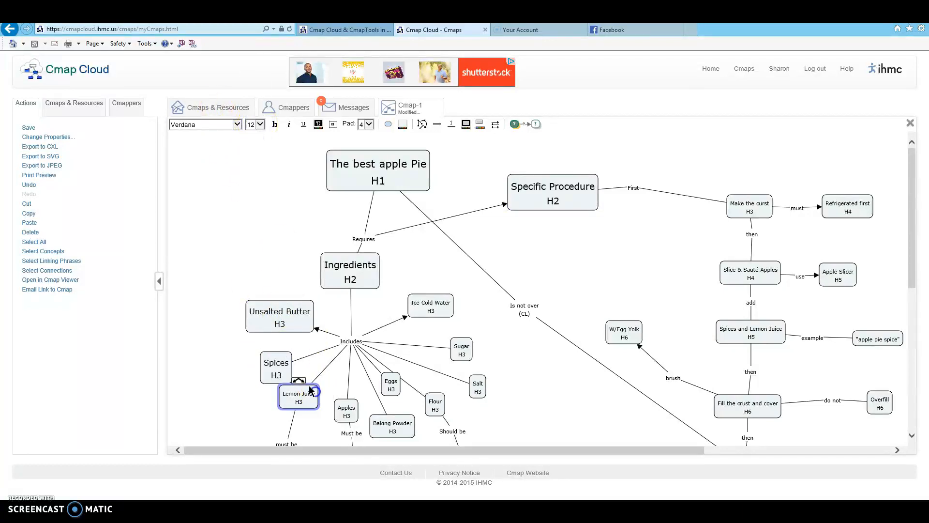
click(252, 142)
click(353, 409)
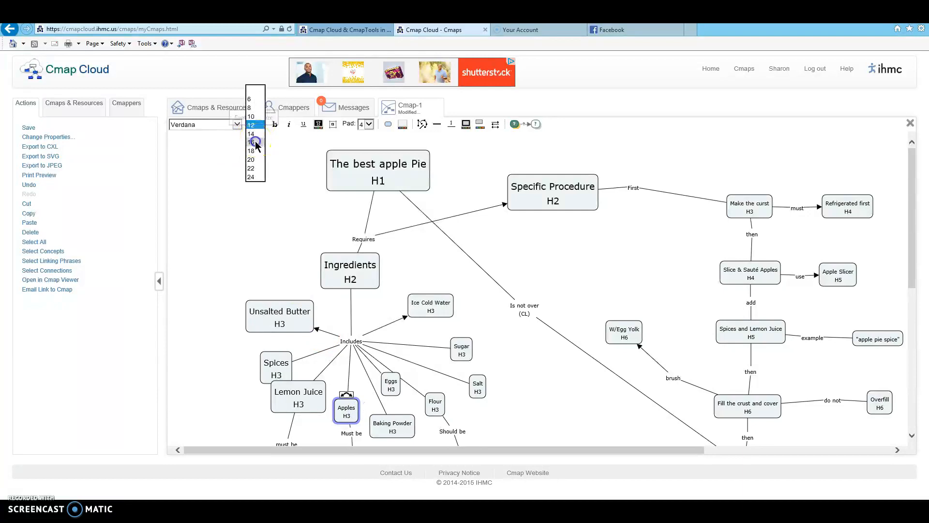
click(252, 142)
click(276, 368)
drag(276, 367, 264, 362)
- Set the font size of the Eggs, Baking Powder and Flour concepts to 16
click(393, 393)
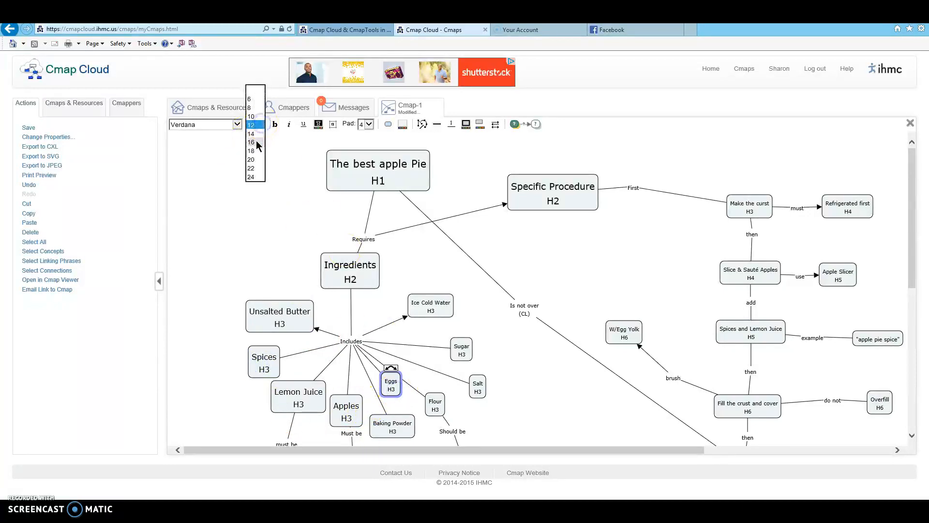
click(256, 142)
click(392, 425)
click(257, 125)
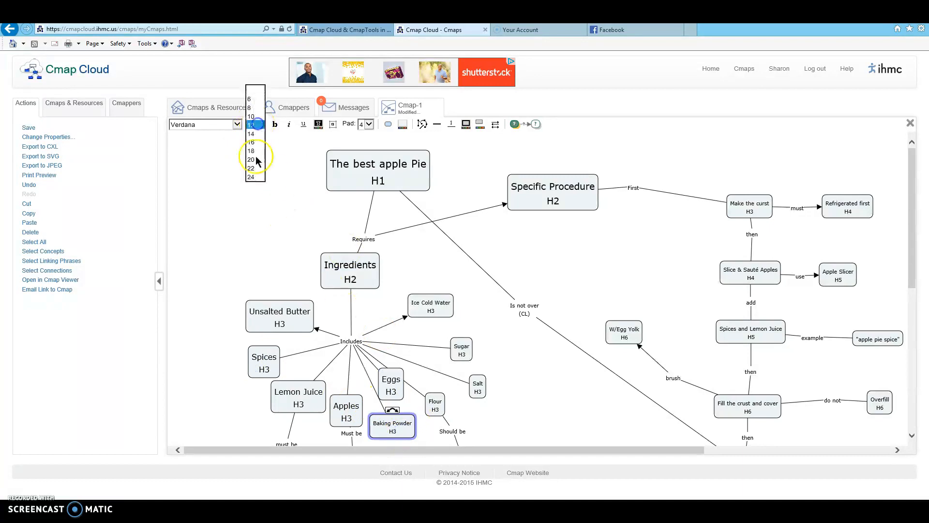
click(257, 143)
click(435, 405)
click(260, 124)
click(257, 145)
- Set the font size of the Salt concept to 18 and of the Sugar concept to 16
click(477, 386)
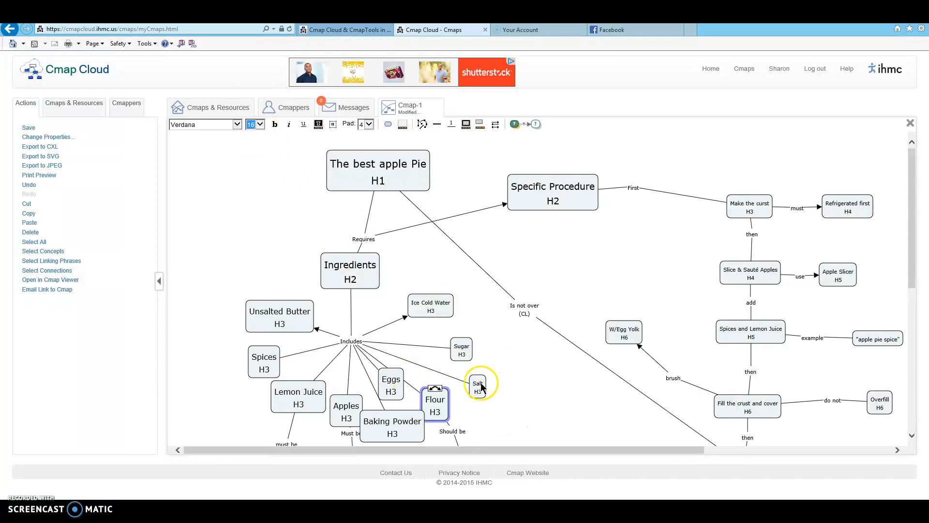
click(257, 125)
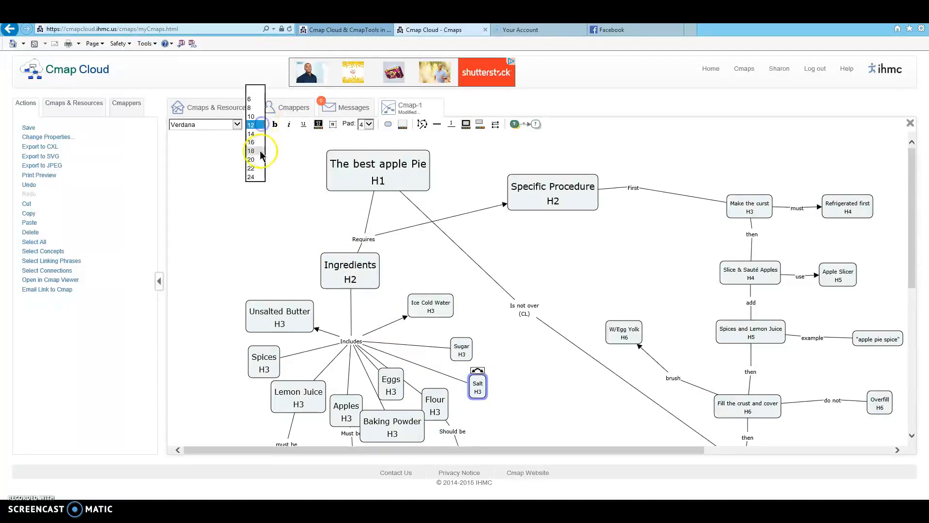
click(253, 146)
click(466, 358)
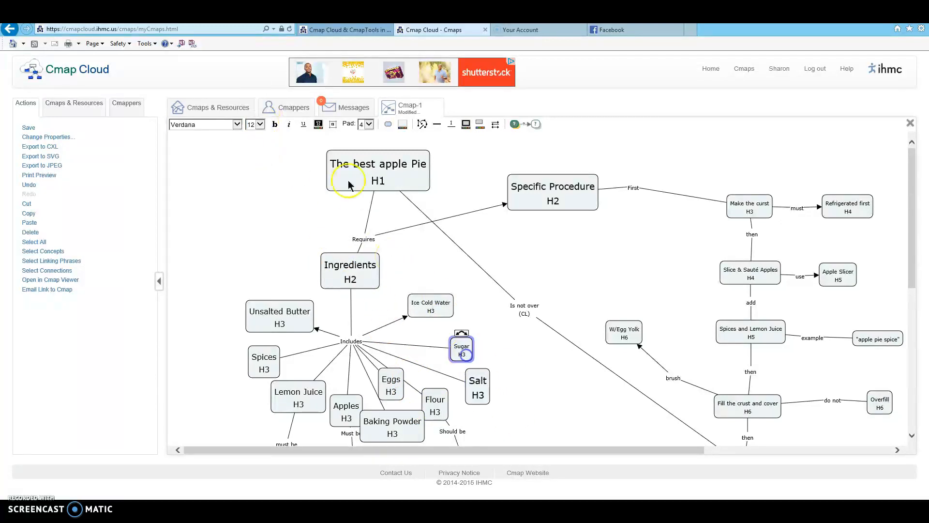
click(260, 124)
click(252, 151)
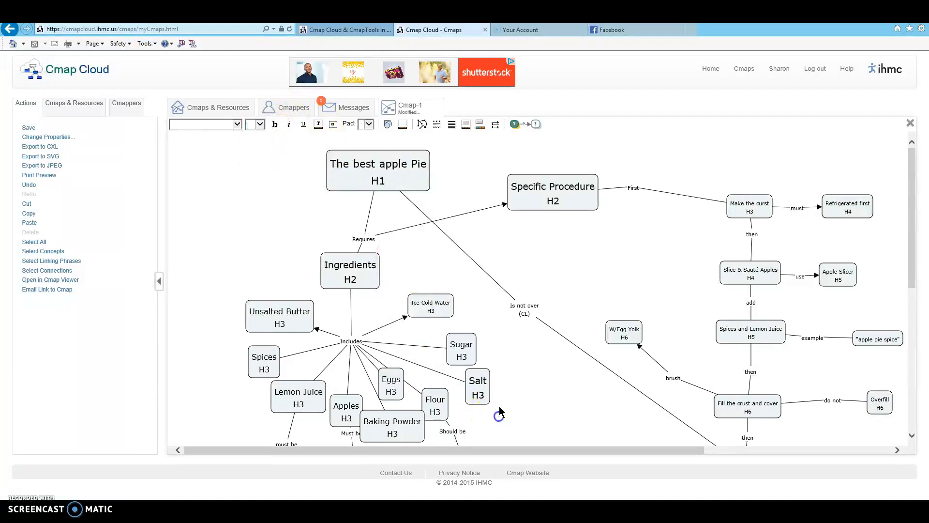
- Spread the H3 ingredient concepts outward around Includes and move the Should be linking phrase to the lower right, beyond Flour
scroll(499, 413, down, 1)
drag(271, 273, 243, 247)
drag(254, 314, 239, 298)
drag(286, 360, 258, 356)
drag(334, 370, 315, 378)
drag(382, 348, 514, 426)
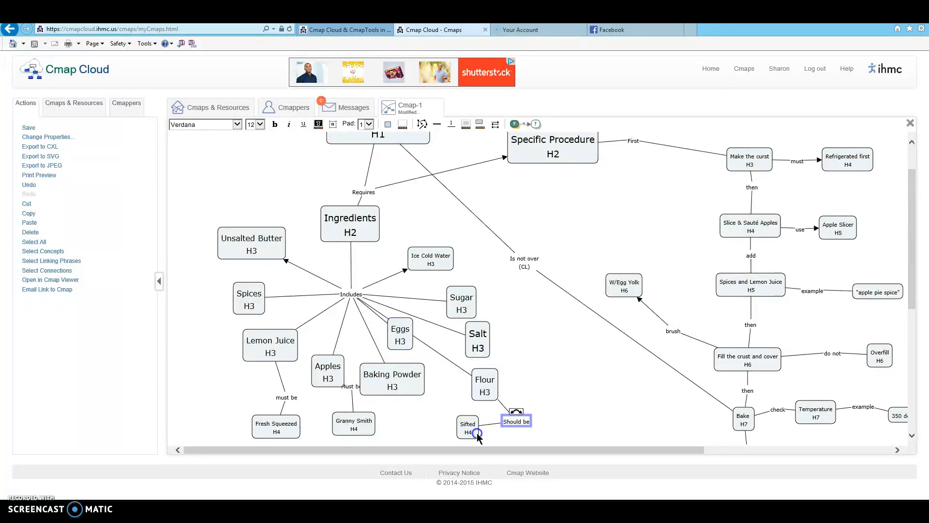
drag(478, 343, 499, 344)
drag(463, 303, 476, 297)
- Set the font size of the Ice Cold Water and Make the curst concepts to 16
click(438, 261)
click(260, 124)
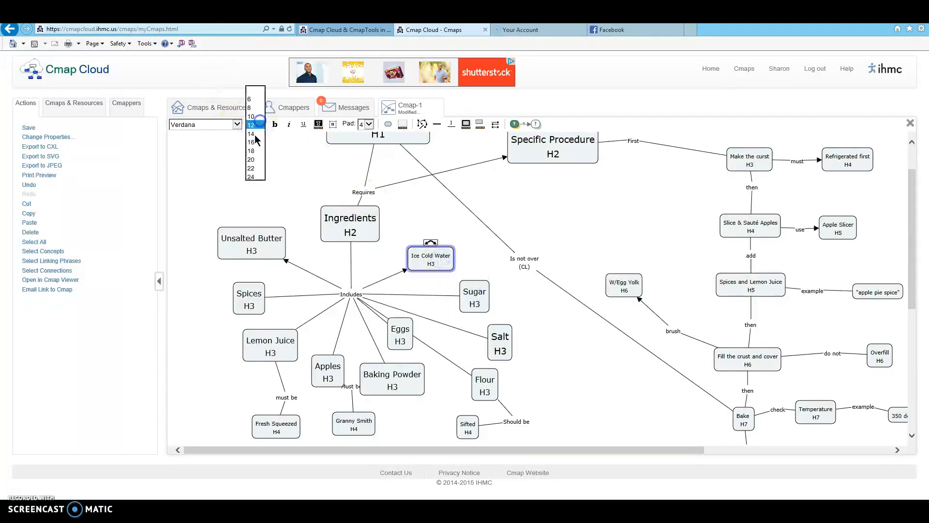
click(251, 142)
scroll(595, 380, up, 2)
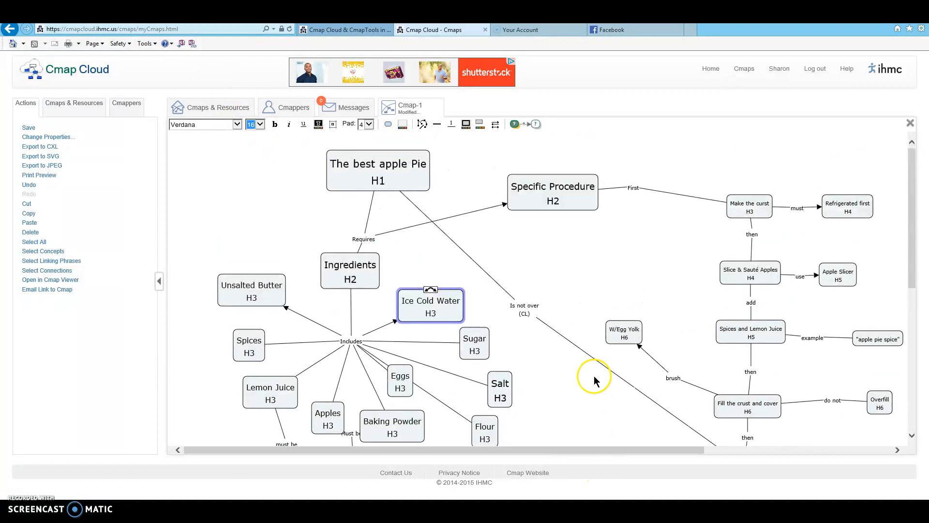
click(750, 207)
click(257, 124)
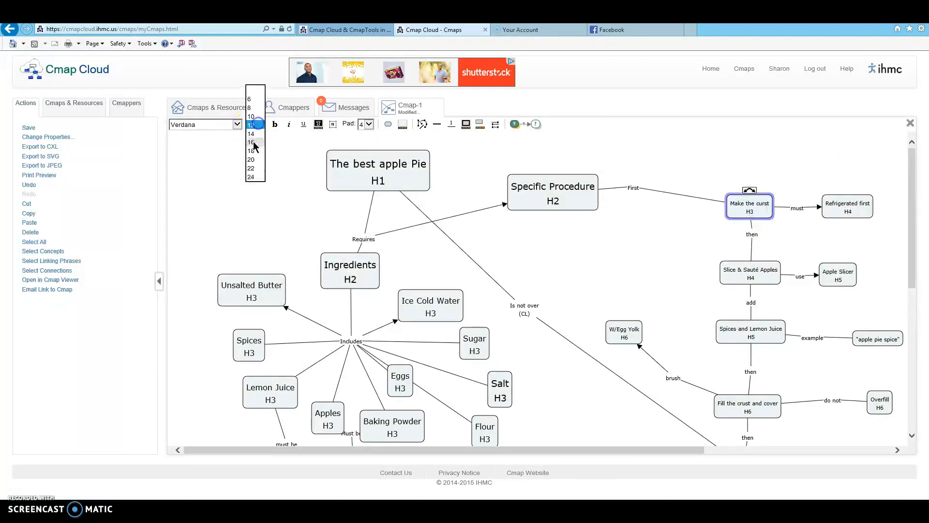
click(255, 143)
- Line up Fresh Squeezed and Granny Smith with their must be linking phrases vertically below Lemon Juice and Apples
scroll(592, 380, down, 6)
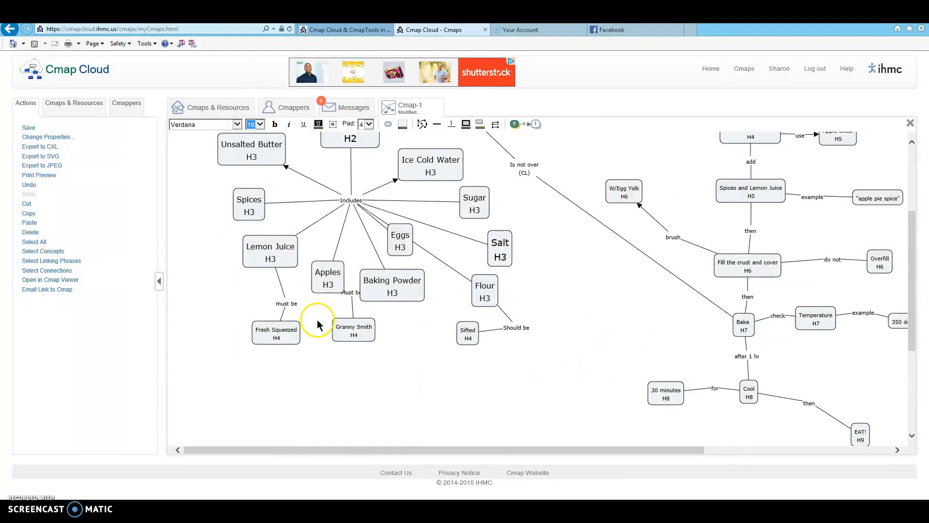
drag(287, 304, 271, 303)
drag(357, 339, 358, 372)
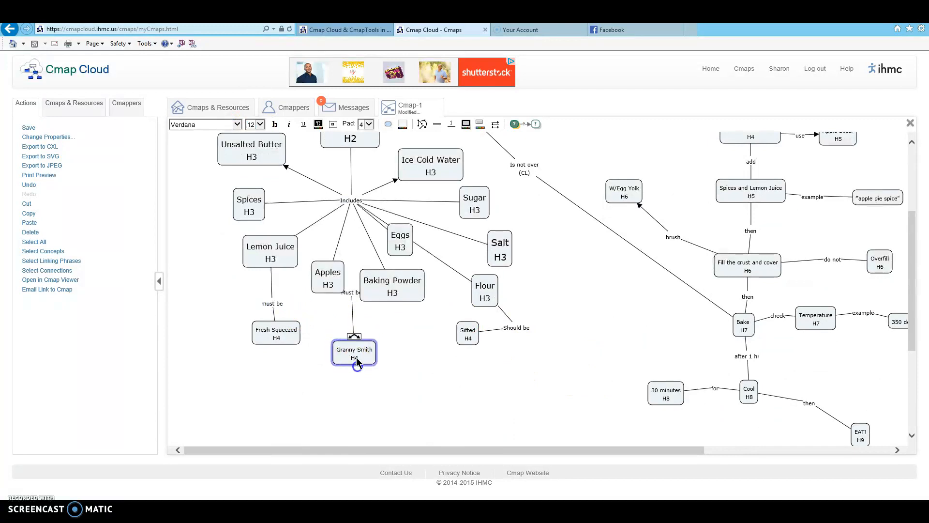
click(353, 310)
drag(348, 301, 331, 320)
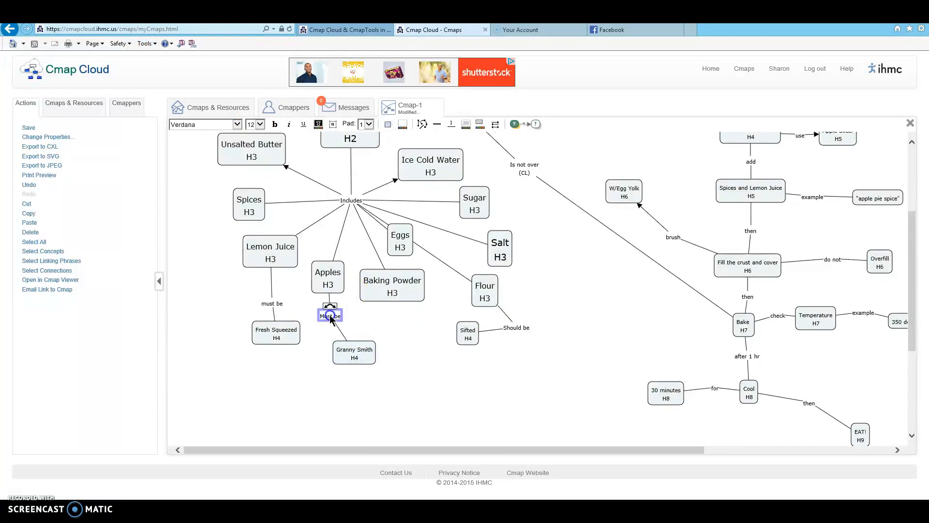
drag(352, 355, 333, 375)
drag(291, 338, 278, 297)
click(259, 124)
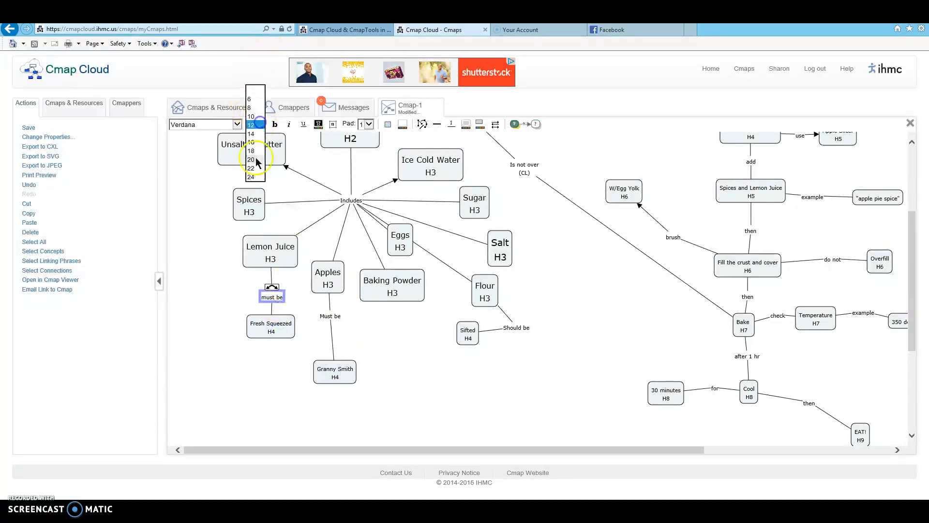
click(252, 139)
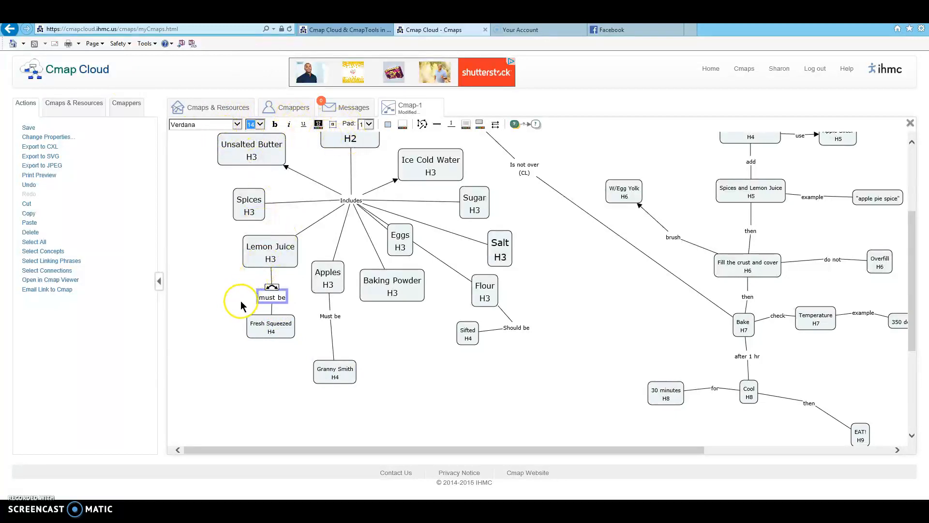
click(260, 124)
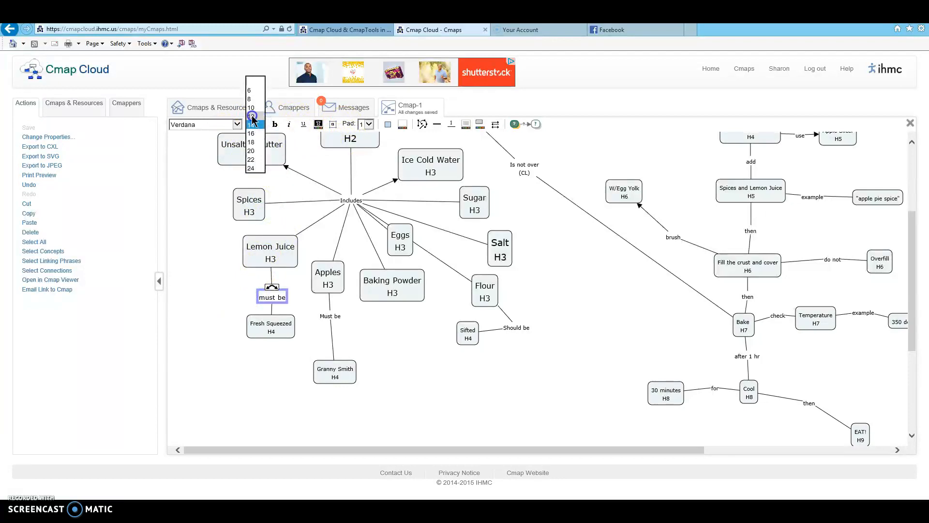
click(252, 116)
- Set the font size of the Fresh Squeezed and Granny Smith H4 concepts to 14
click(271, 325)
click(260, 123)
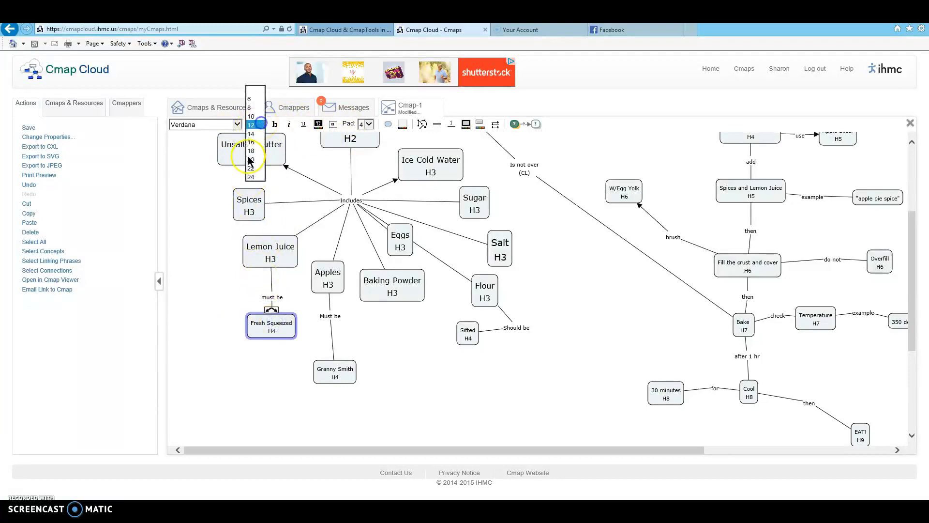
click(251, 135)
click(334, 371)
click(260, 124)
click(252, 140)
- Set the font size of the Sifted concept to 14 and move it below the Should be linking phrase
click(467, 334)
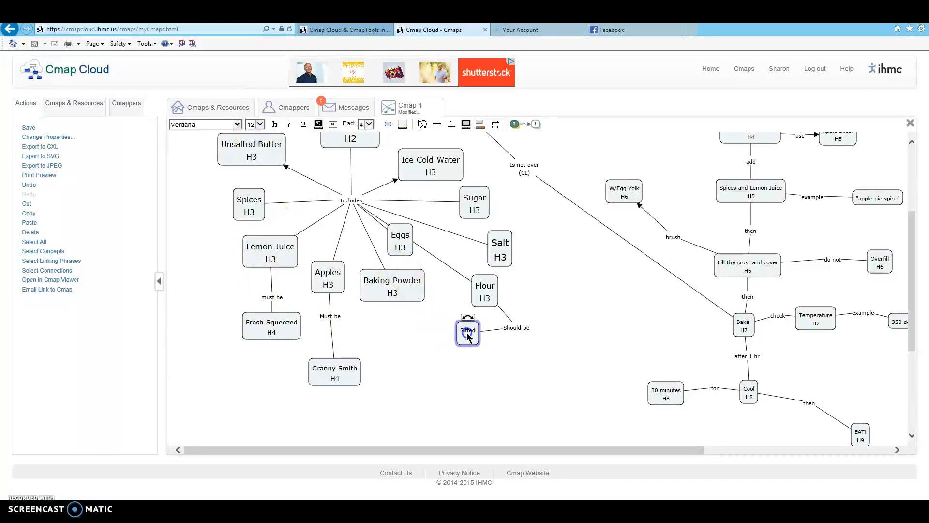
click(251, 133)
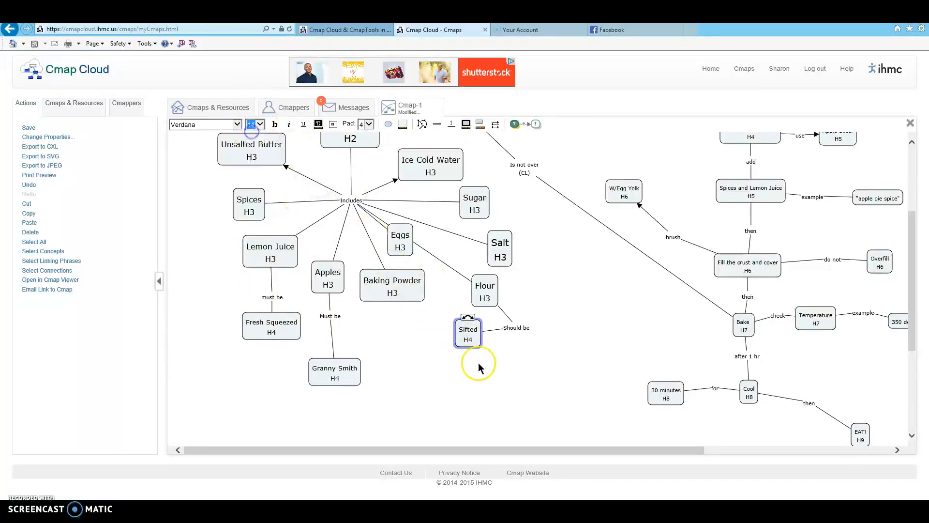
drag(474, 349, 542, 384)
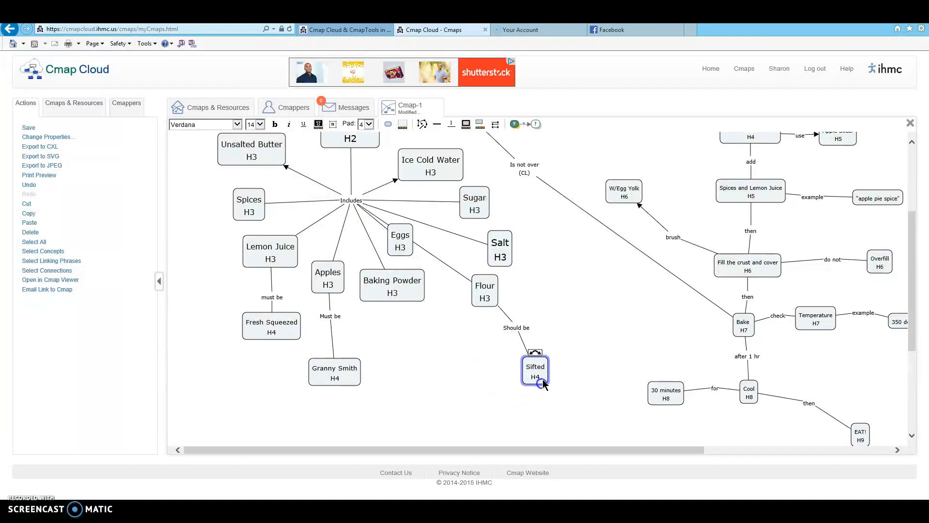
- Set the font size of the Refrigerated first and Slice & Sauté Apples concepts to 14
scroll(586, 334, up, 2)
scroll(585, 330, up, 1)
click(846, 218)
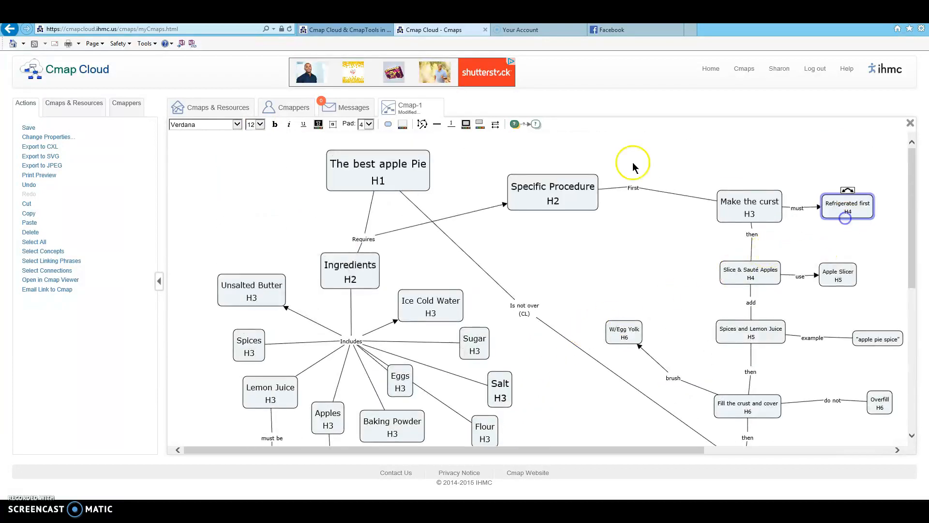
click(258, 124)
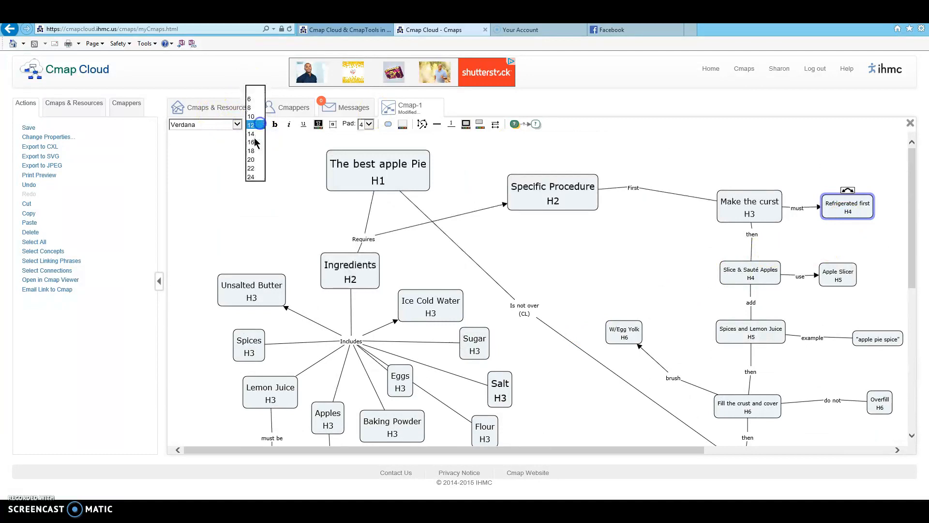
click(254, 135)
click(765, 275)
click(260, 125)
click(251, 133)
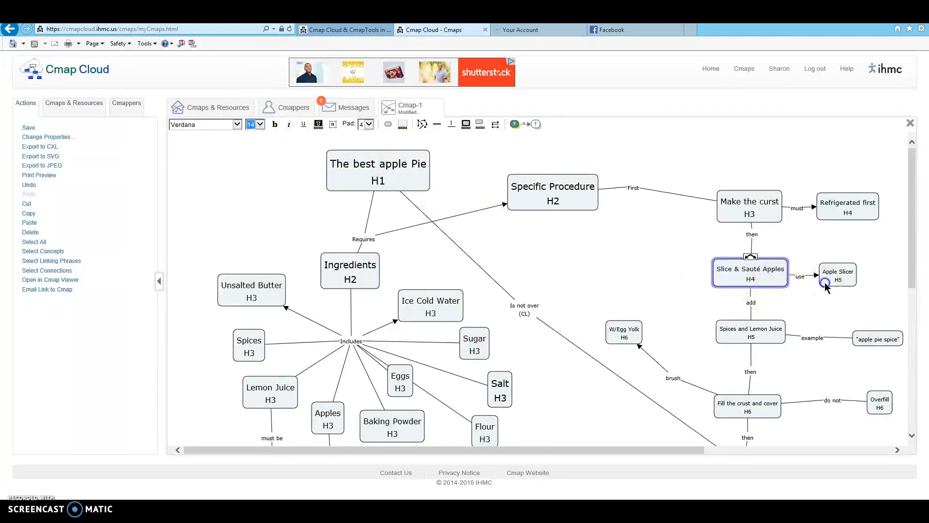
- Check the Apple Slicer concept's font size and review the concept sizes across the whole map
click(825, 281)
click(260, 124)
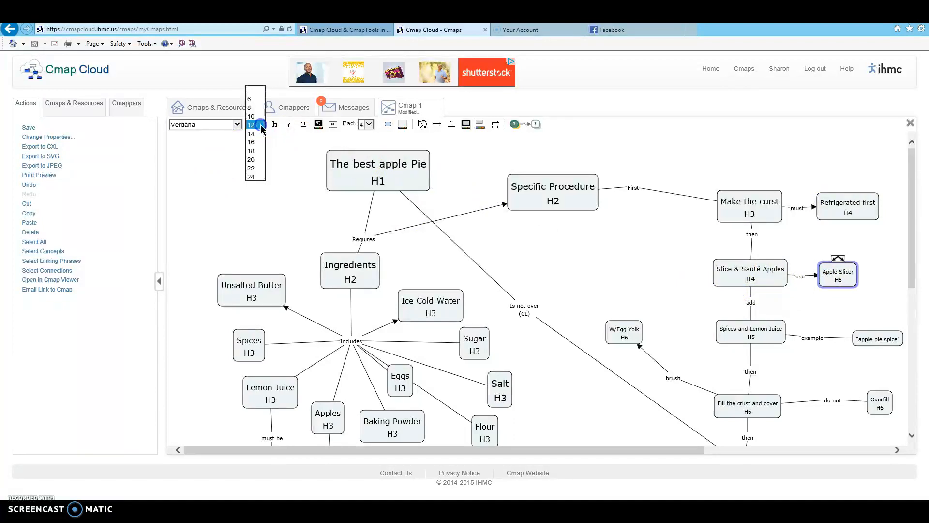
click(887, 278)
scroll(881, 285, down, 3)
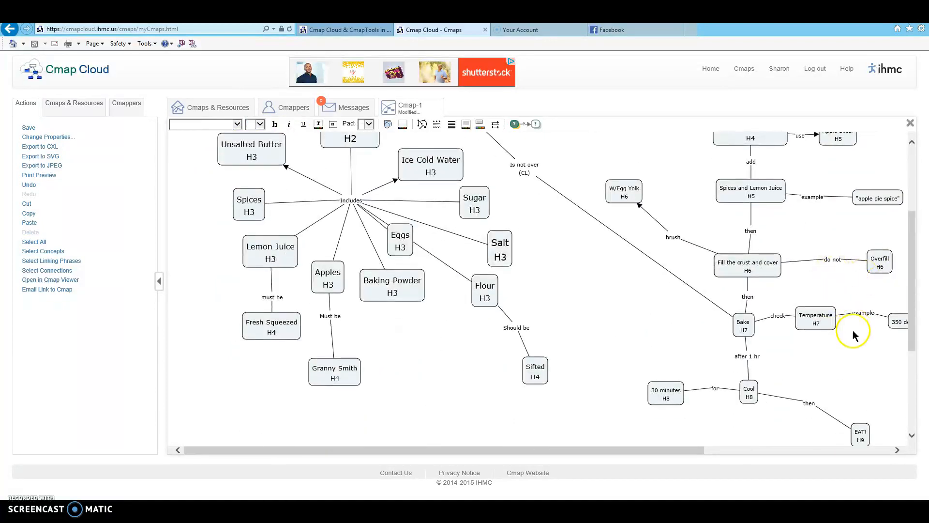
scroll(846, 357, up, 2)
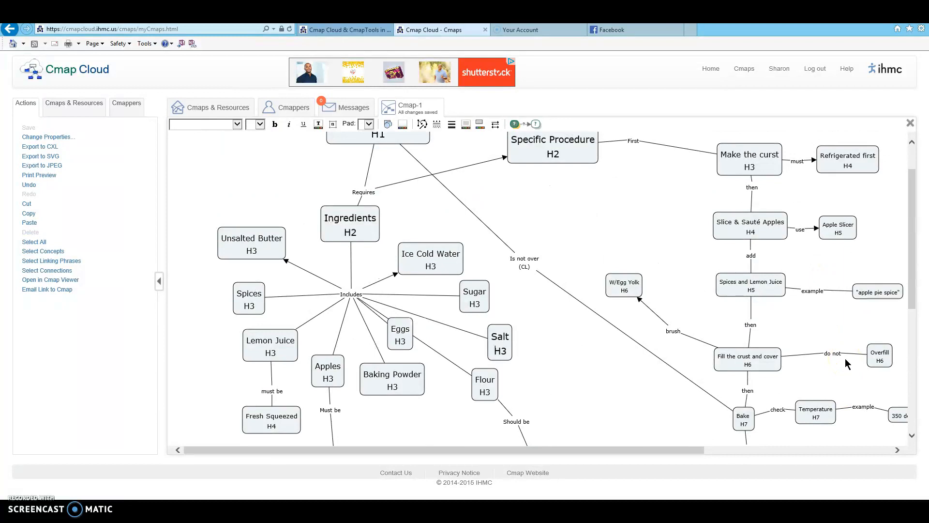
scroll(578, 213, up, 1)
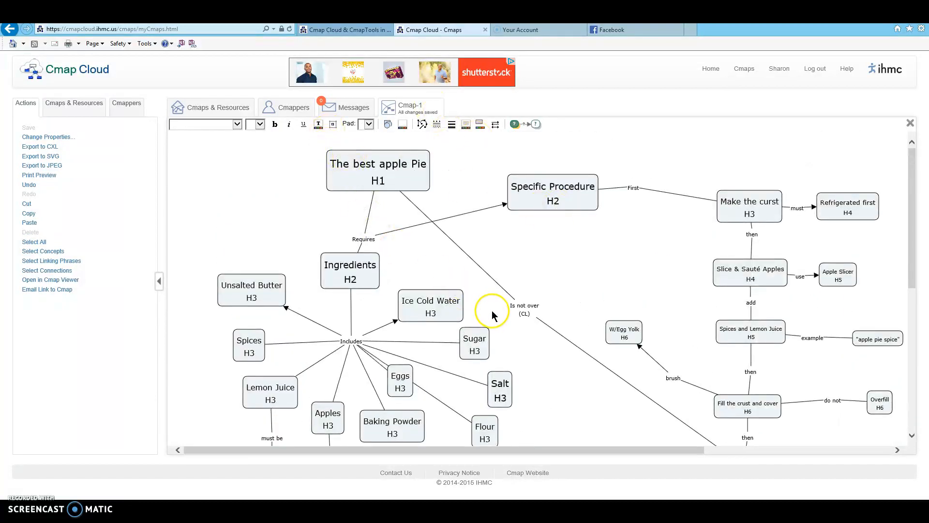
scroll(492, 314, down, 1)
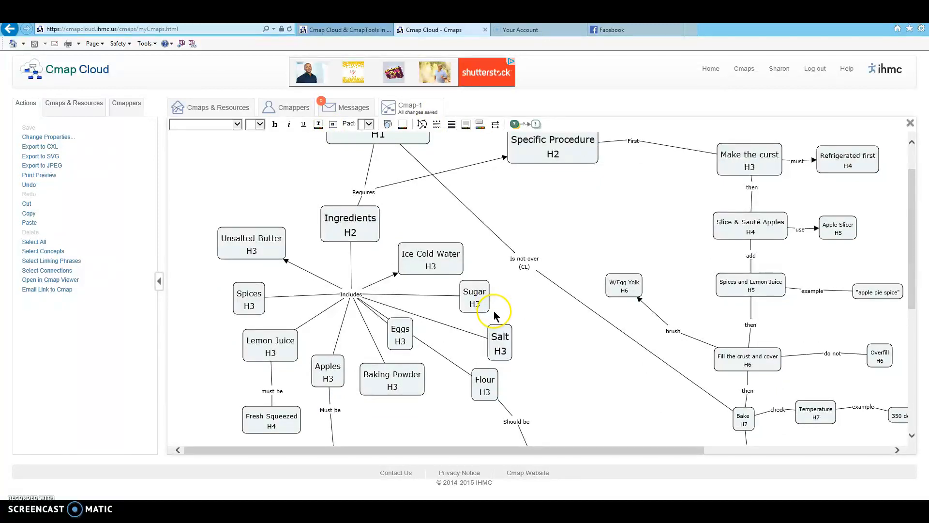
scroll(493, 311, down, 1)
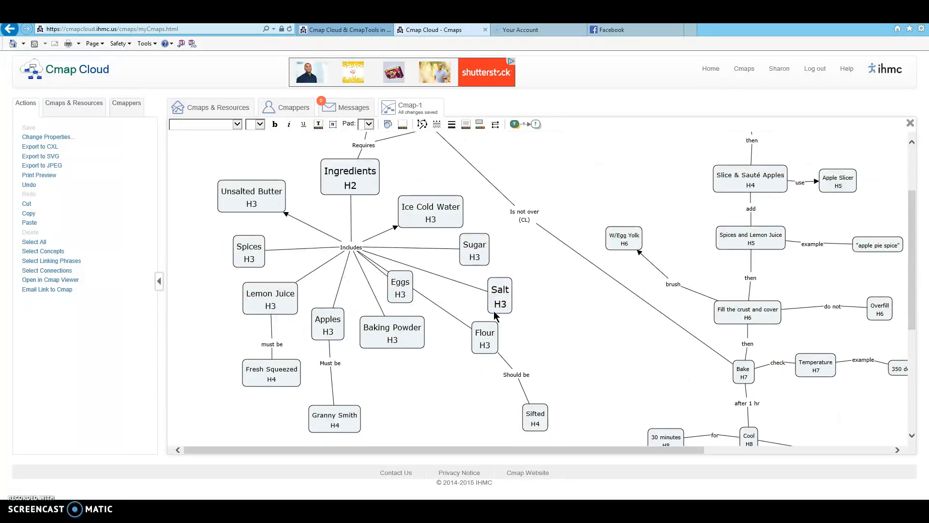
scroll(494, 311, up, 2)
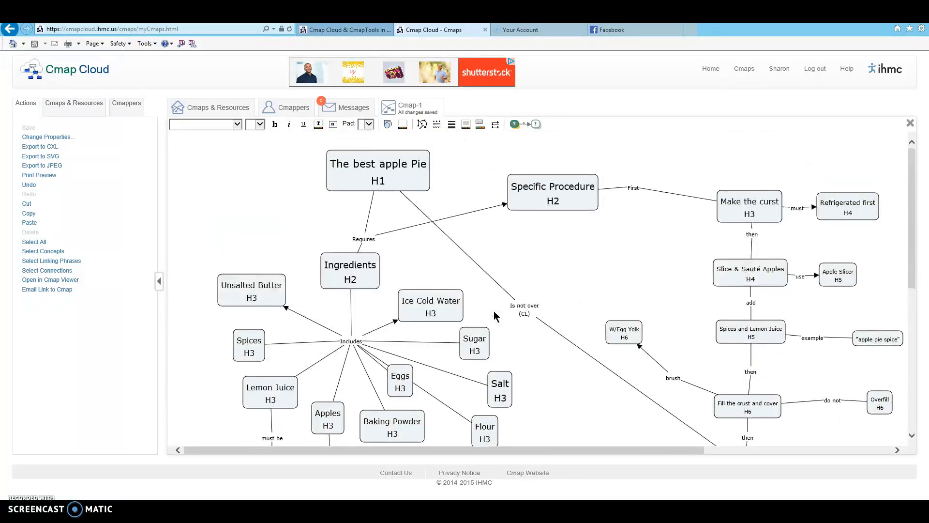
- Fill the The best apple Pie concept with red and make its text white
click(392, 189)
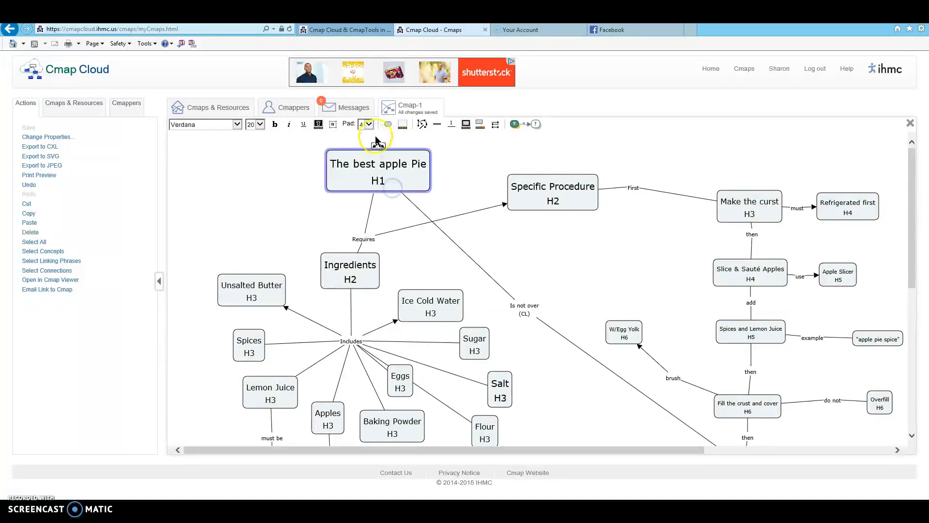
click(404, 126)
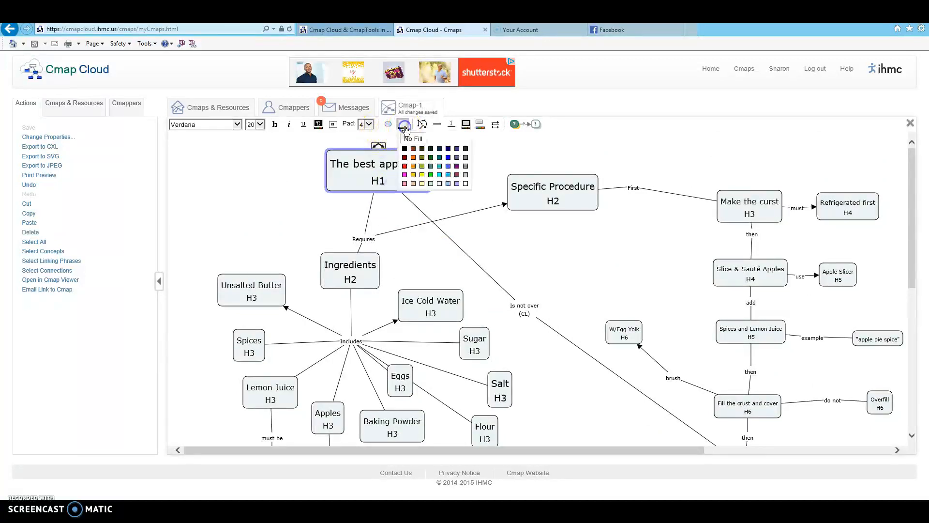
click(404, 167)
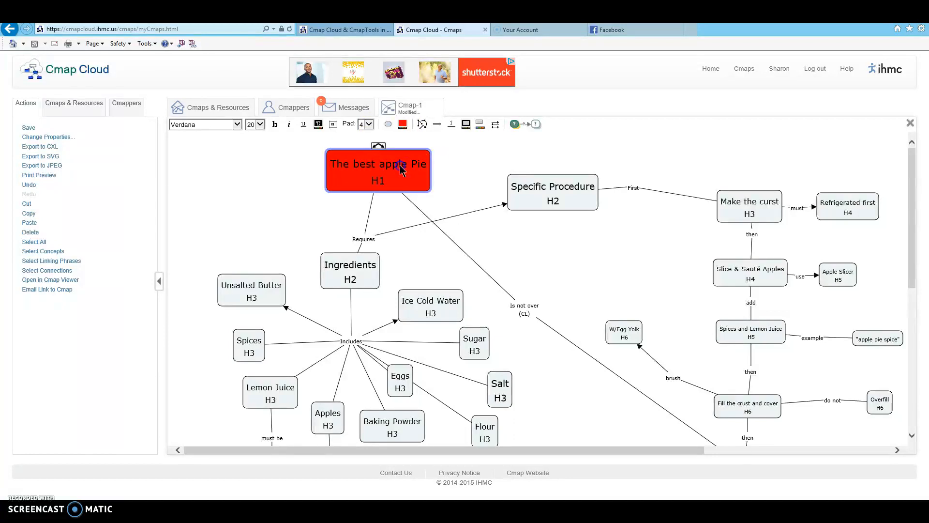
double_click(400, 169)
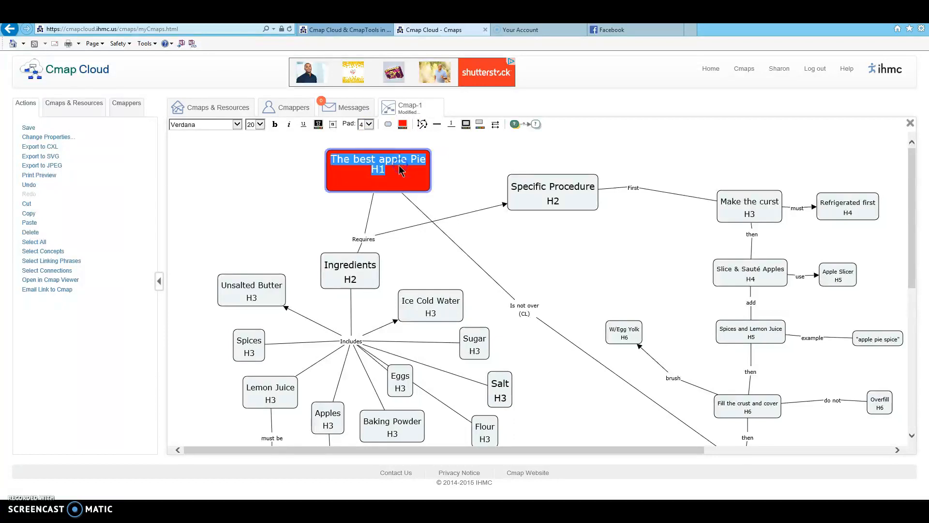
click(319, 124)
click(491, 141)
- Fill the Ingredients concept with brown and make its text white
click(378, 262)
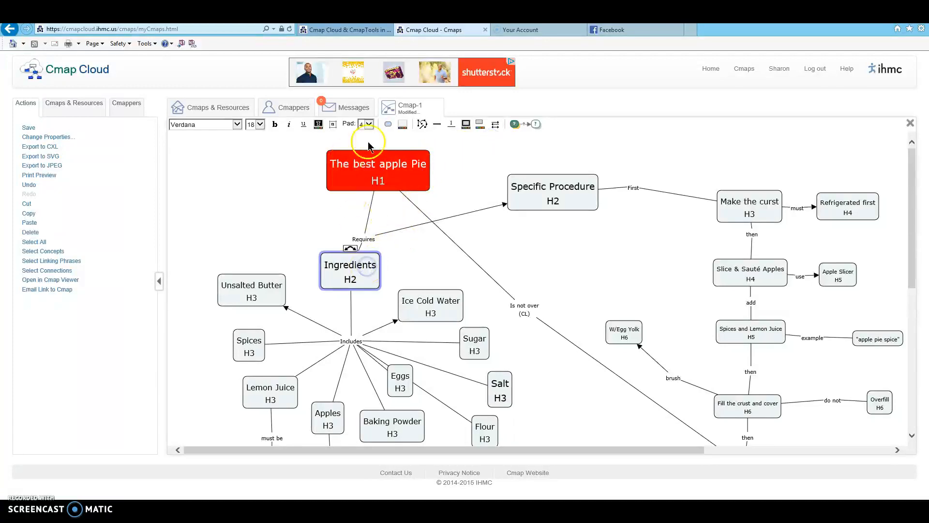
click(403, 126)
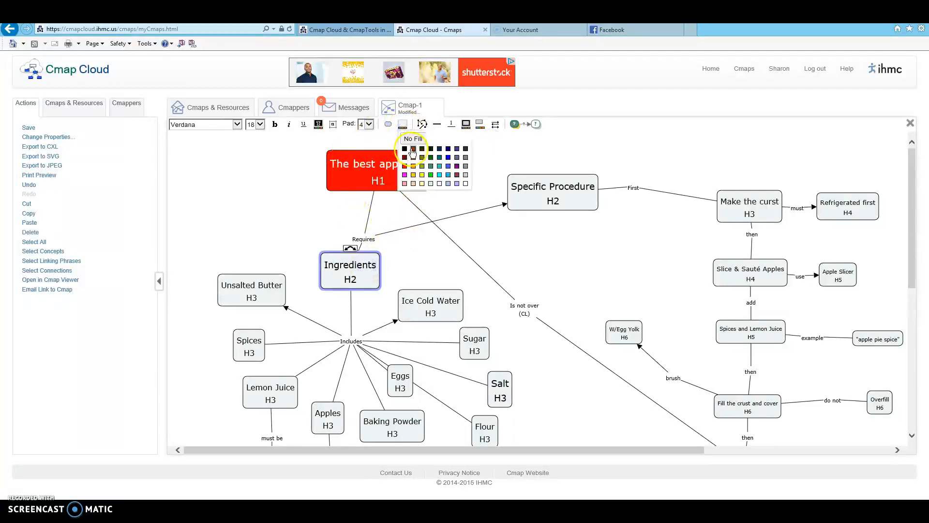
click(412, 150)
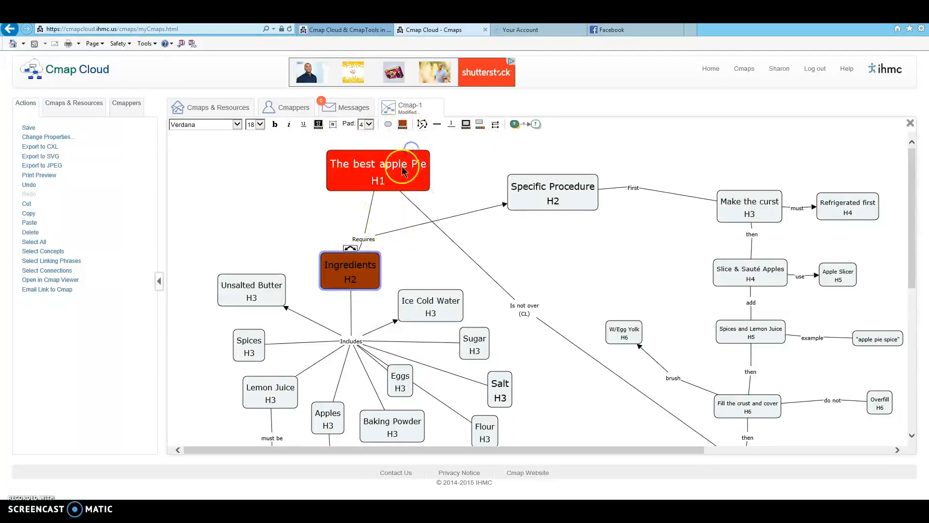
click(319, 125)
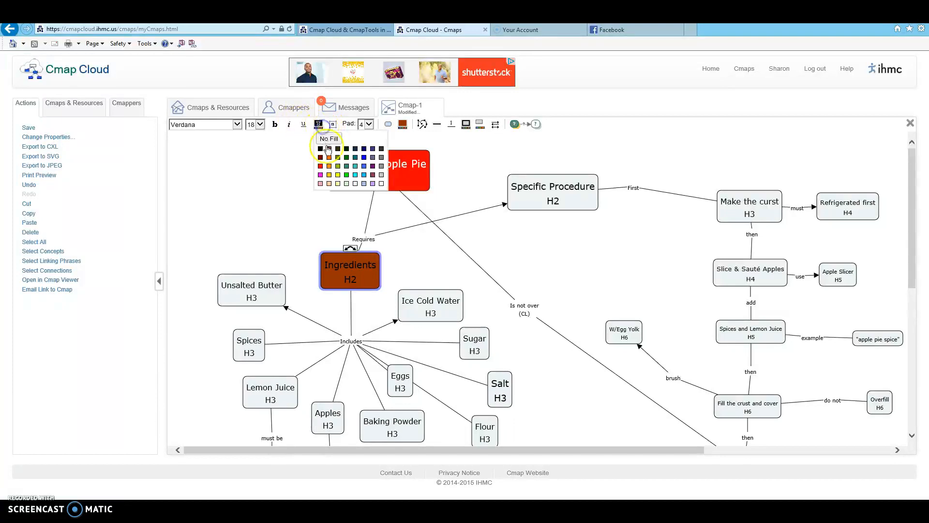
click(381, 183)
- Fill the Specific Procedure concept with the same brown as Ingredients and make its text white
click(531, 203)
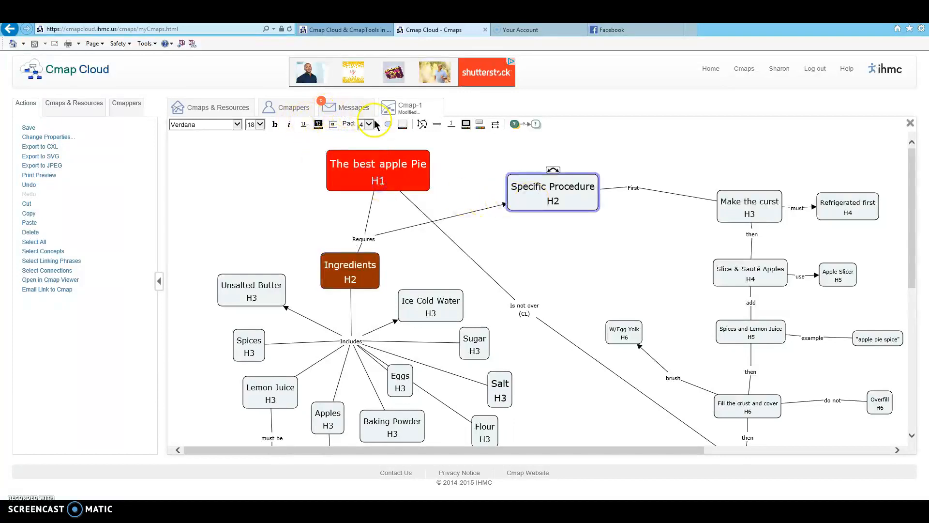
click(406, 124)
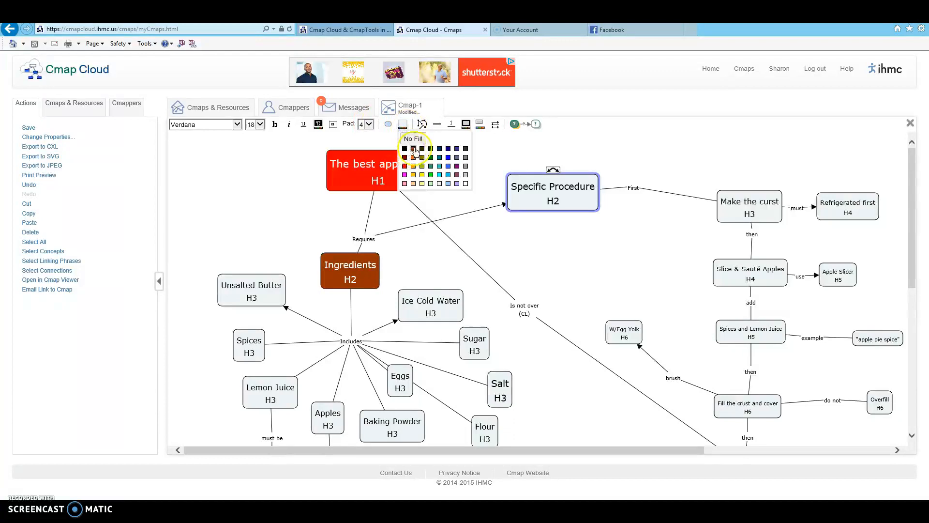
click(409, 159)
click(319, 125)
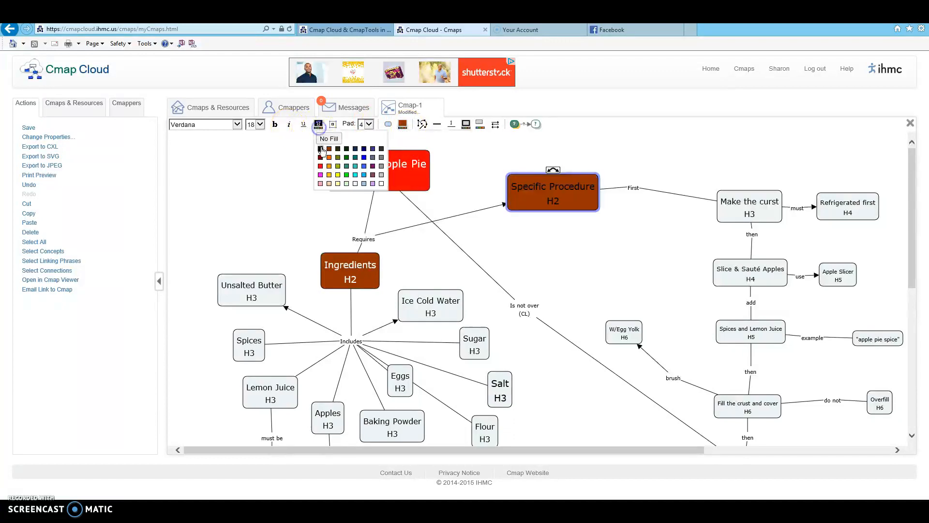
click(550, 249)
scroll(547, 256, down, 2)
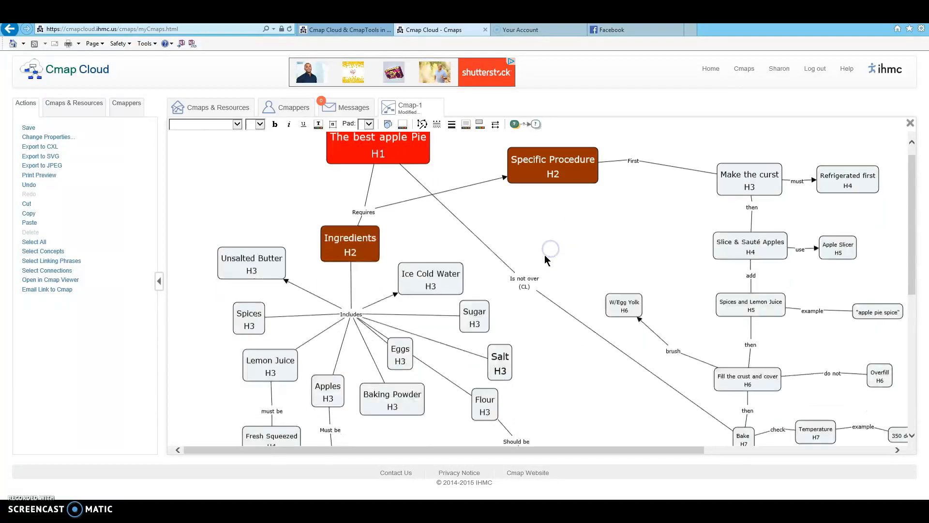
- Fill the Make the curst concept with orange
click(728, 175)
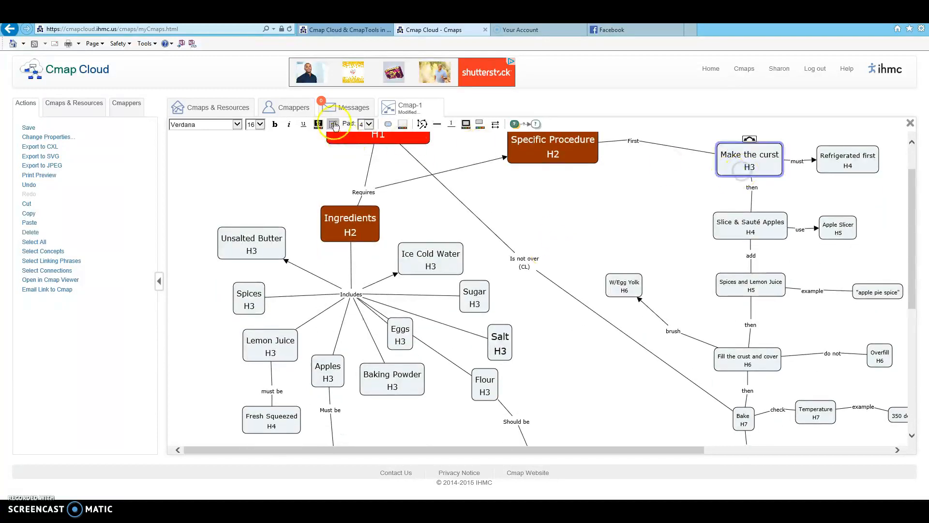
click(403, 125)
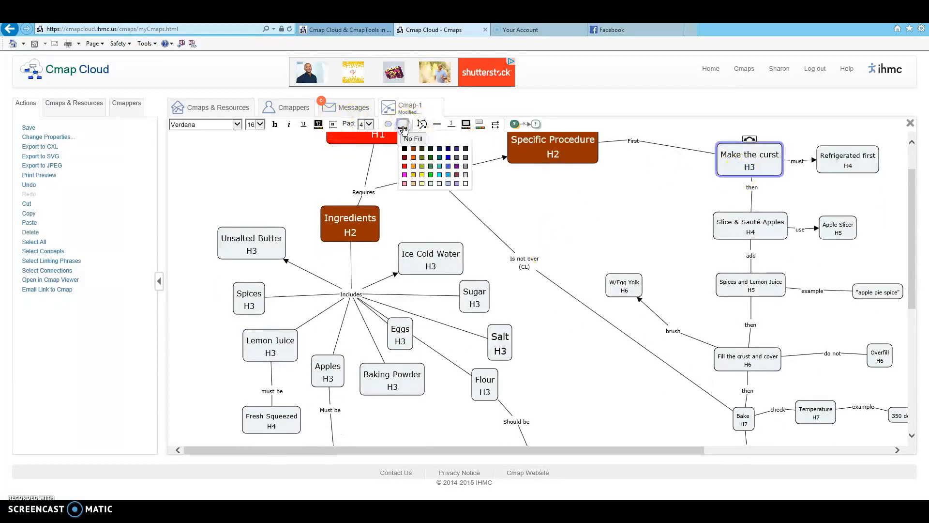
click(414, 157)
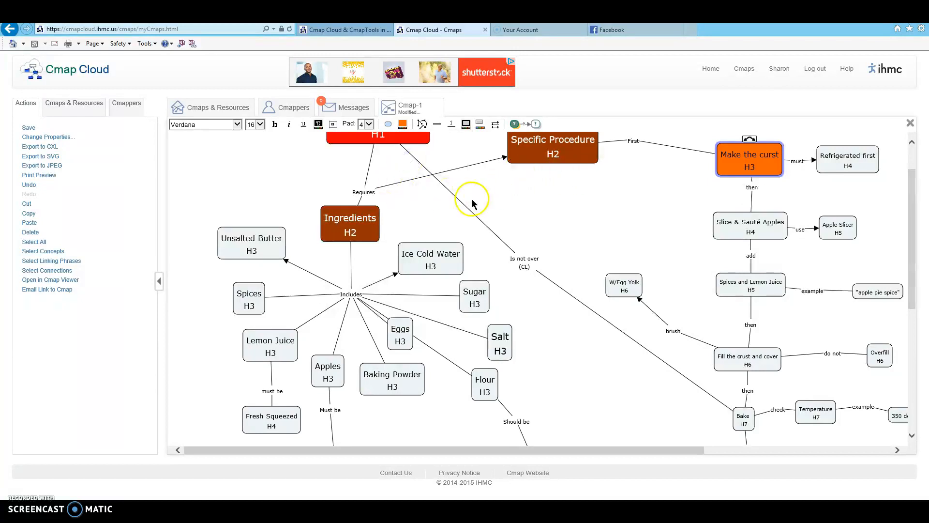
- Change the The best apple Pie concept to a white fill with black text
scroll(477, 201, up, 2)
click(408, 182)
click(400, 124)
click(412, 150)
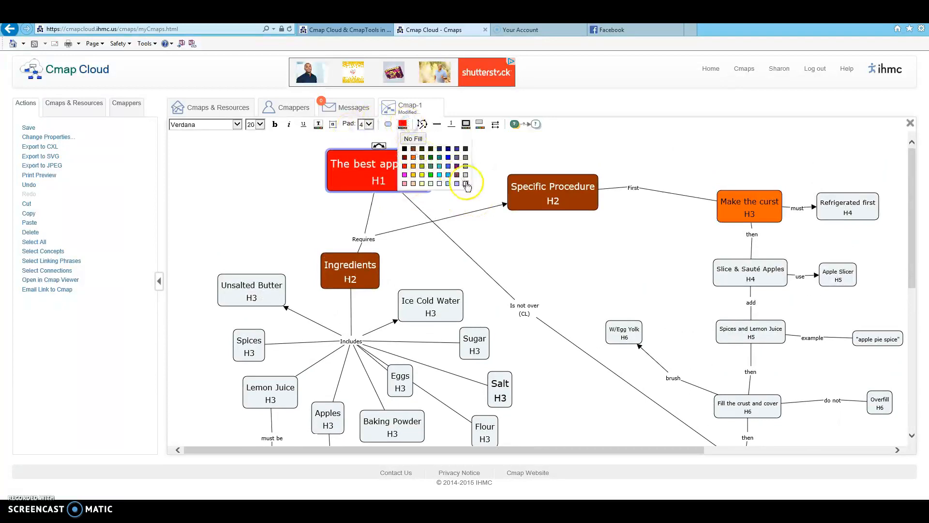
click(319, 124)
click(325, 149)
- Fill both H2 concepts, Specific Procedure and Ingredients, with dark green
click(537, 200)
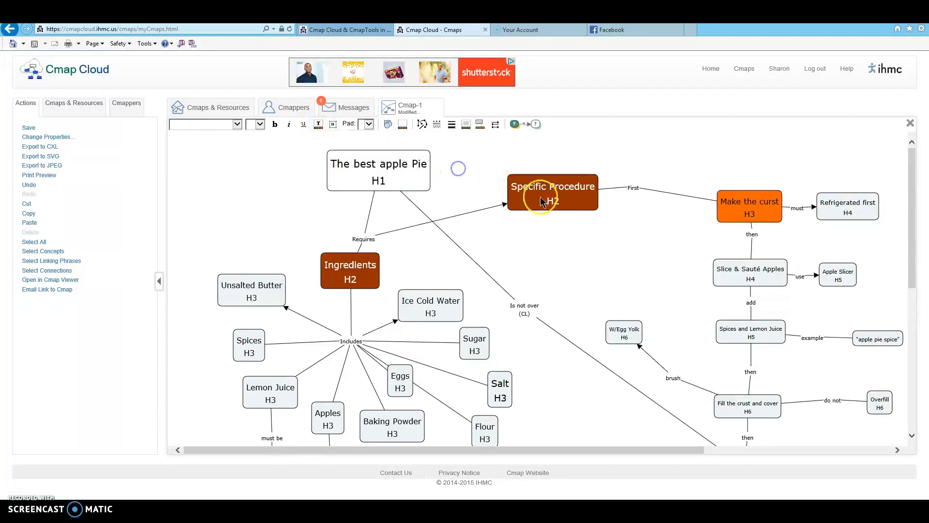
click(402, 123)
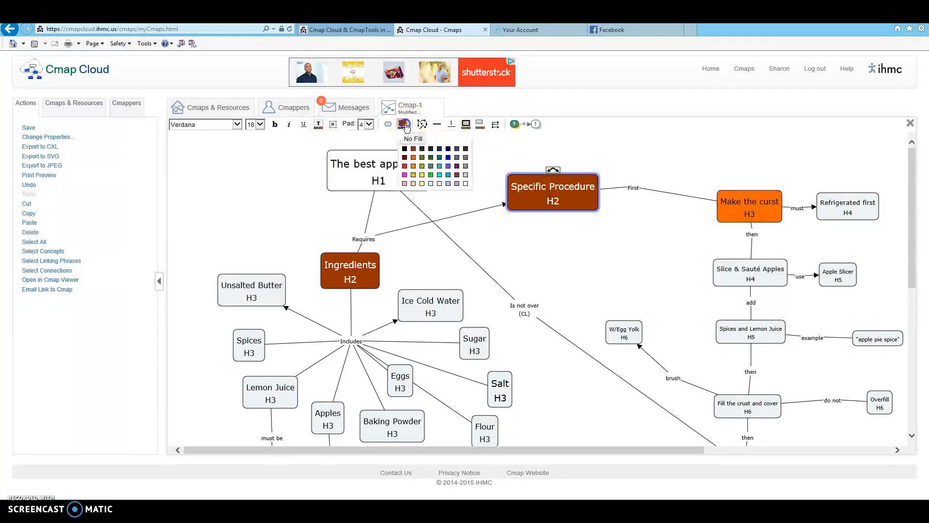
click(429, 166)
click(362, 265)
click(402, 123)
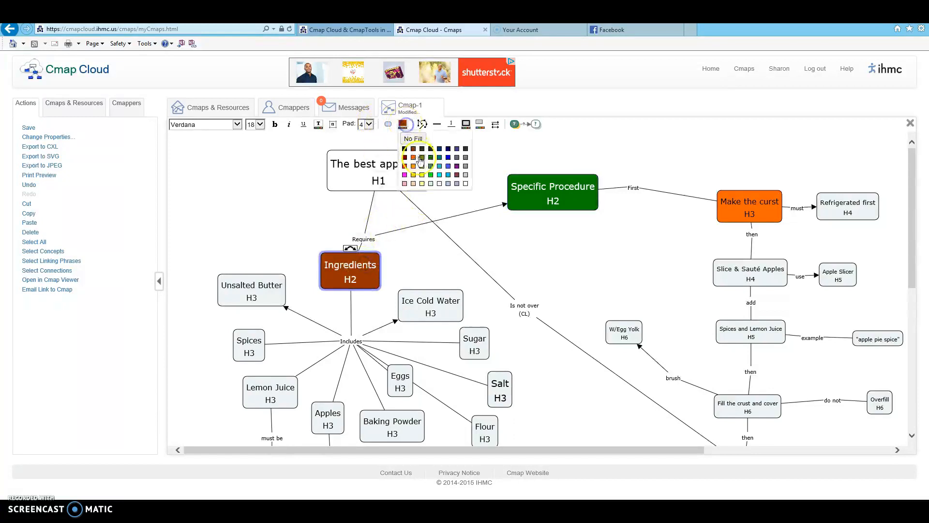
click(429, 158)
click(504, 210)
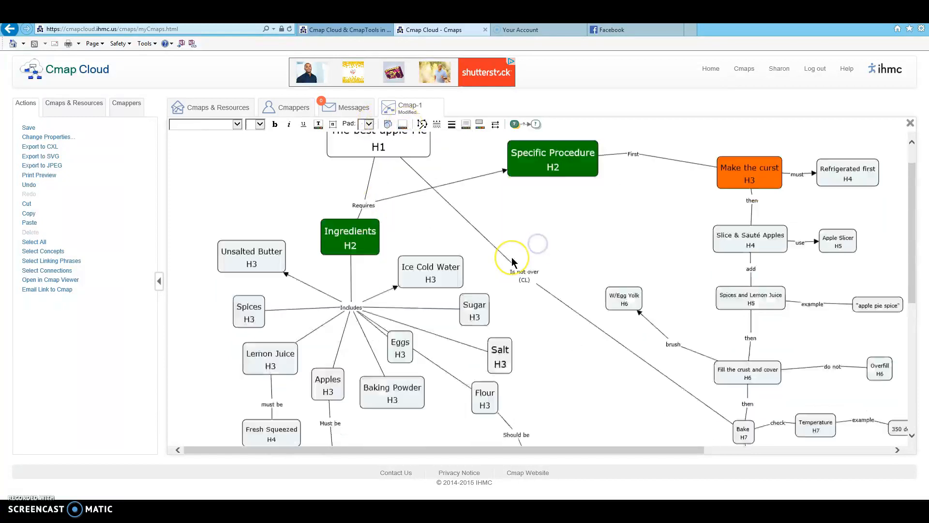
- Fill the Make the curst concept with light pink
scroll(512, 257, down, 1)
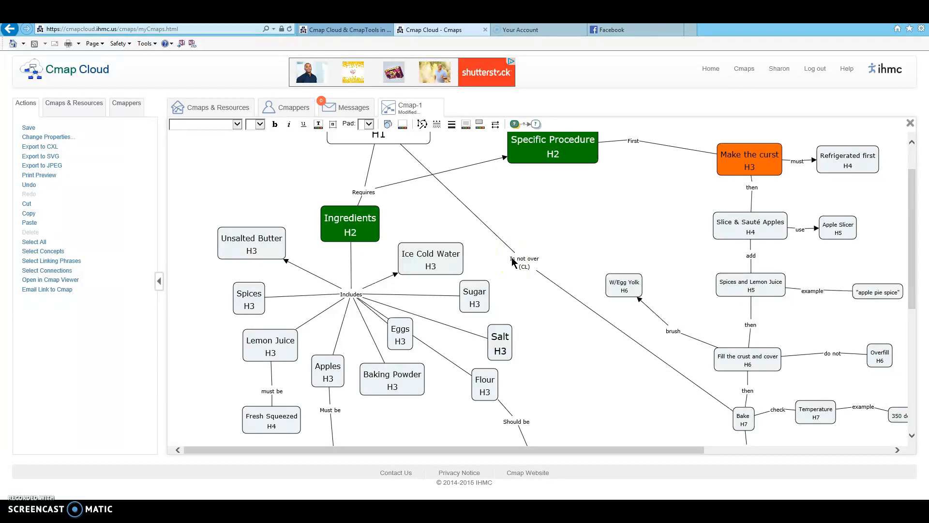
scroll(512, 261, up, 1)
click(729, 213)
click(402, 124)
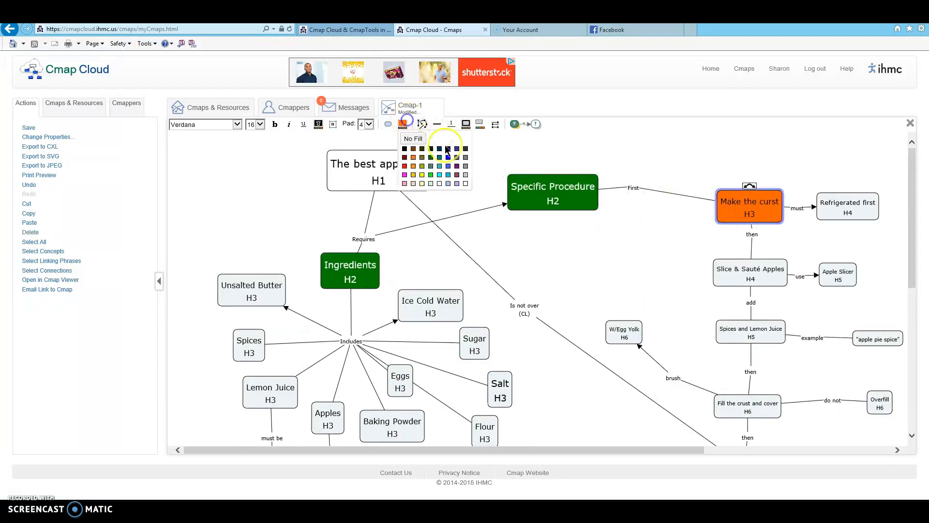
click(405, 175)
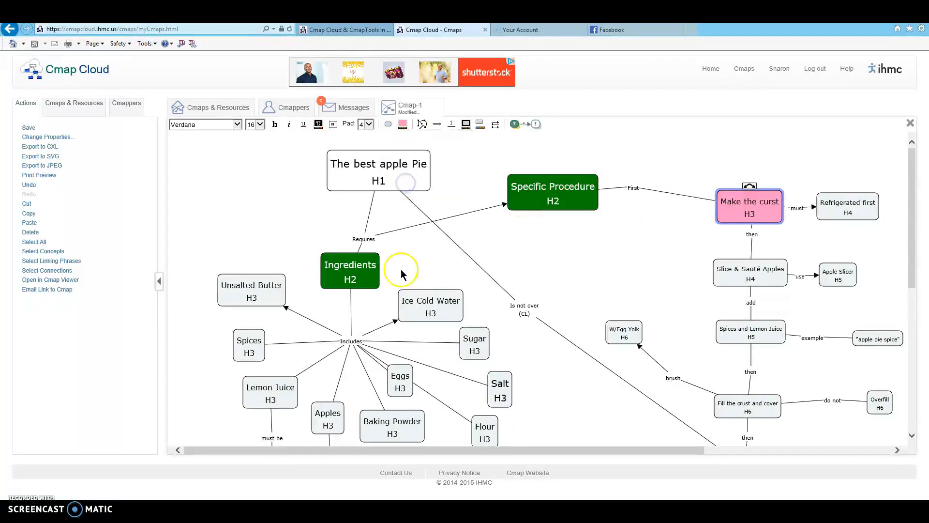
- Fill the Unsalted Butter and Spices concepts with the same light pink as Make the curst
click(273, 288)
click(403, 124)
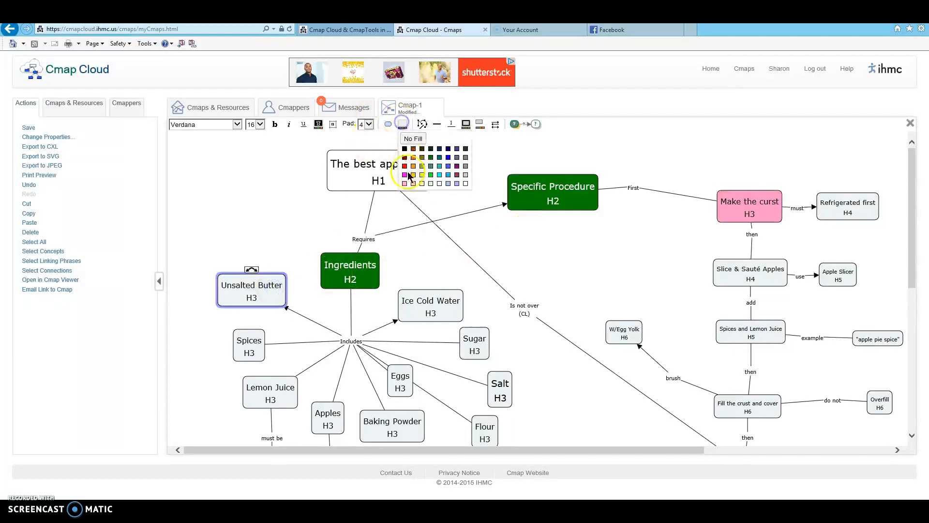
click(405, 184)
click(249, 346)
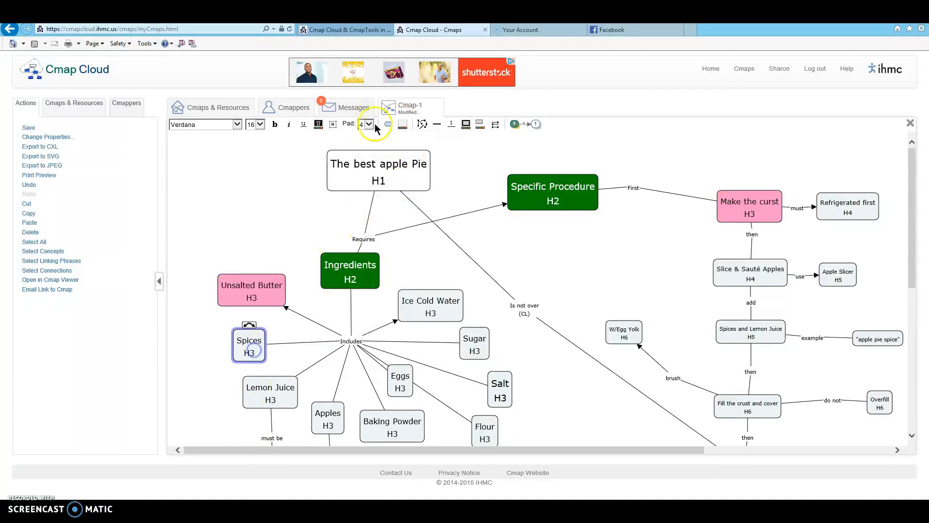
click(403, 124)
click(405, 185)
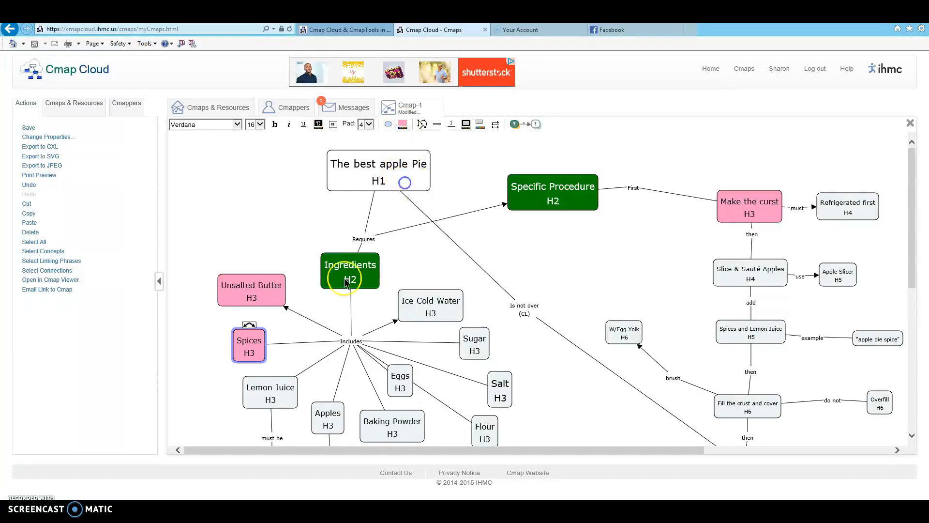
- Fill the Lemon Juice and Apples concepts with the same light pink as the other H3 concepts
click(288, 391)
click(402, 125)
click(406, 184)
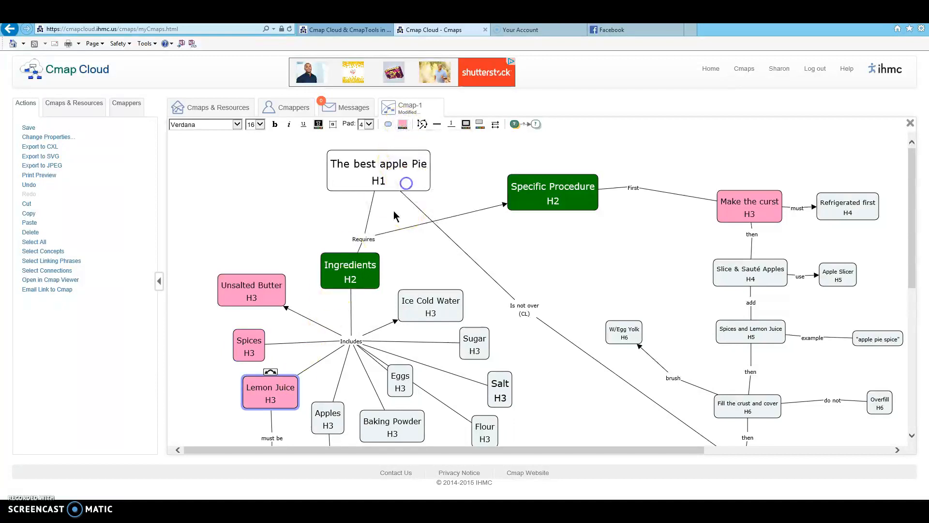
click(339, 407)
click(402, 125)
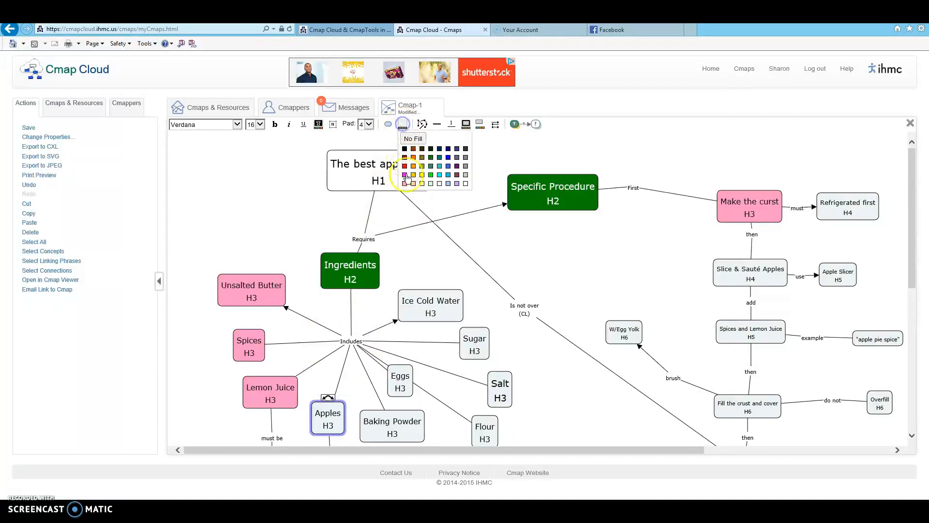
click(406, 184)
- Fill the Baking Powder and Eggs concepts with the H3 light pink
click(392, 417)
click(401, 125)
click(406, 184)
click(406, 395)
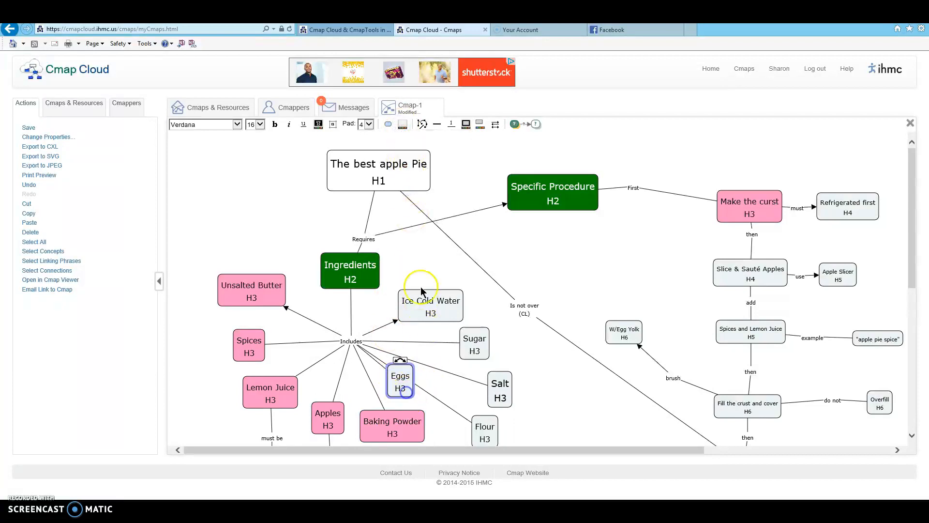
click(402, 125)
click(405, 185)
- Fill the Ice Cold Water and Sugar concepts with the H3 light pink
click(435, 309)
click(403, 126)
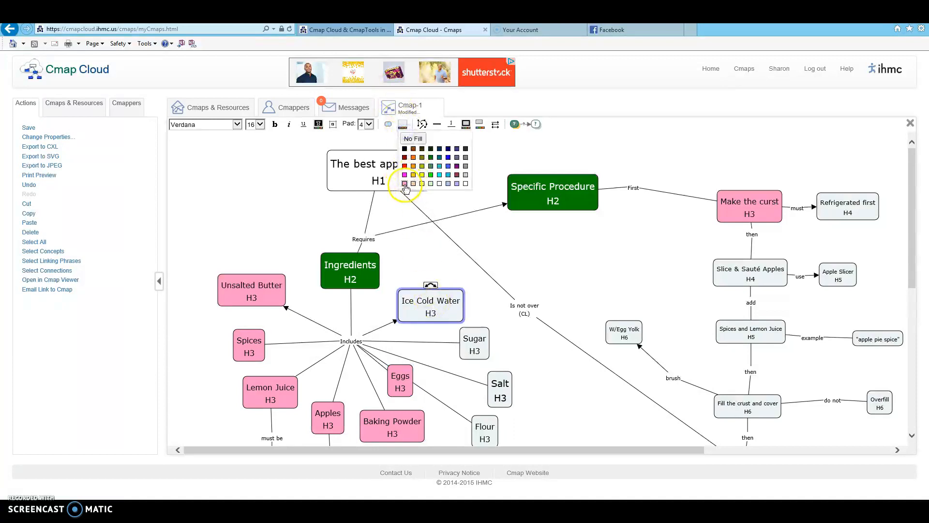
click(405, 185)
click(475, 342)
click(403, 127)
click(406, 183)
- Fill the Salt and Flour concepts with the H3 light pink
click(500, 387)
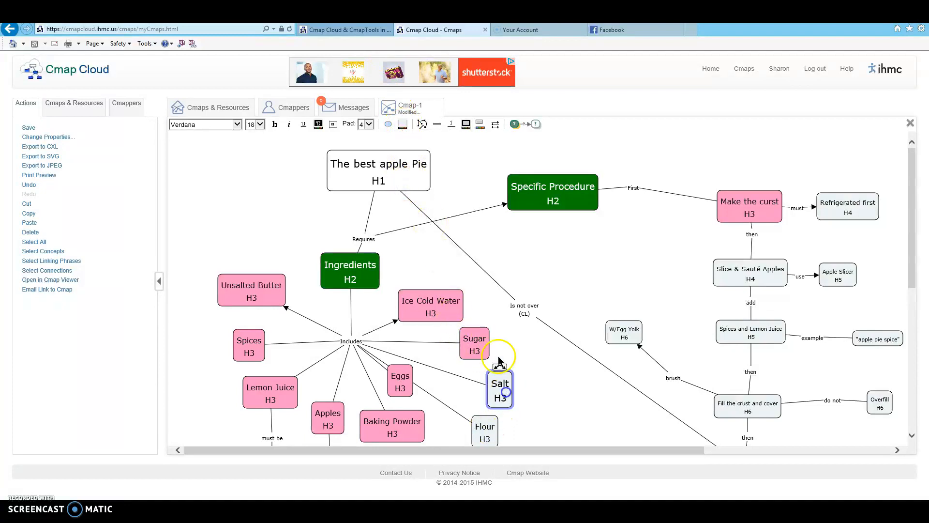
click(404, 124)
click(405, 184)
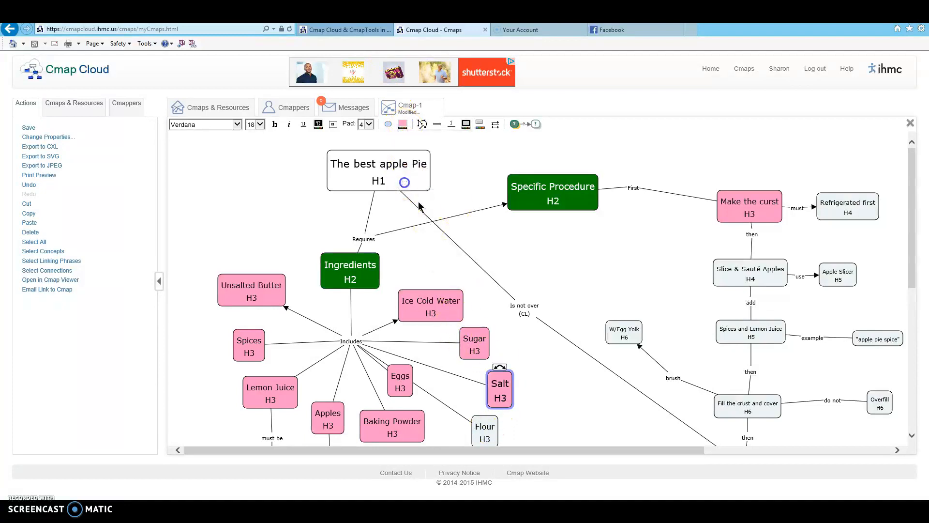
click(484, 426)
click(404, 126)
click(405, 184)
scroll(556, 280, down, 3)
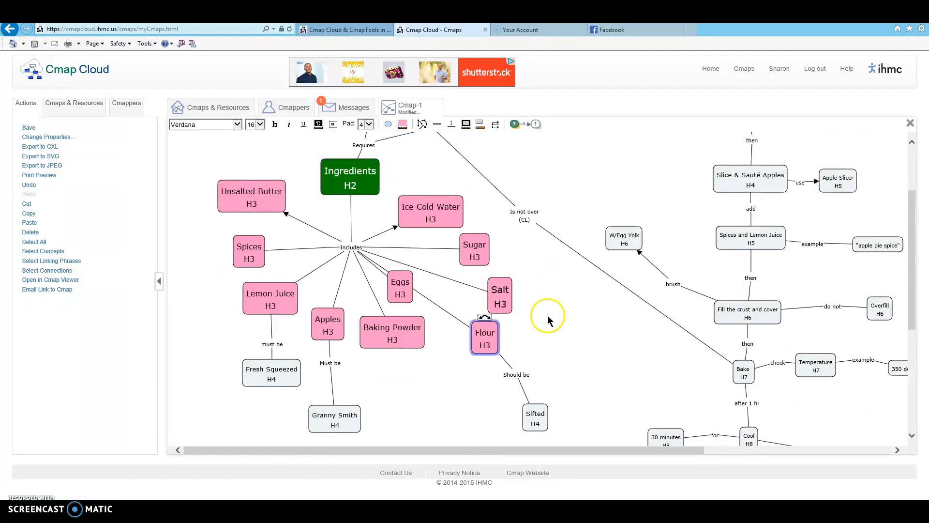
scroll(547, 317, up, 3)
scroll(549, 319, down, 1)
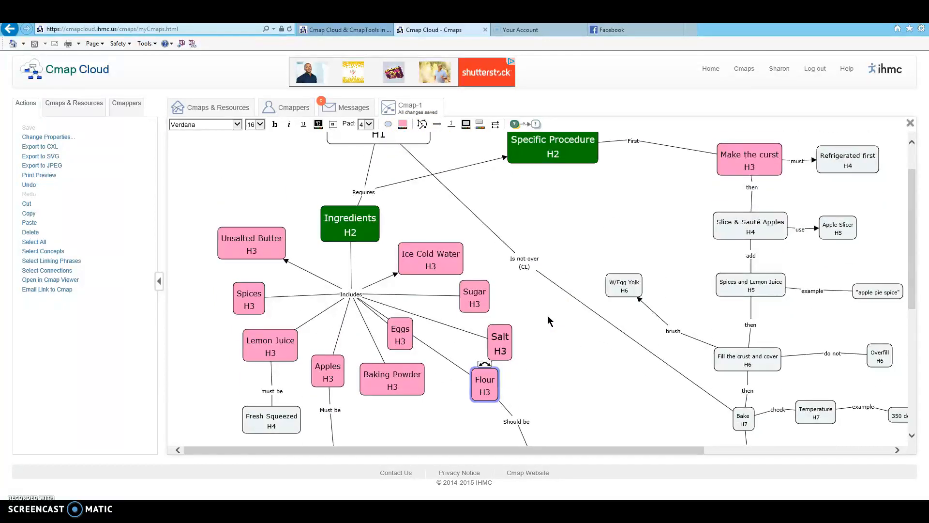
- Try to fill the Refrigerated first concept with orange and remove the orange fill from the map background
click(841, 176)
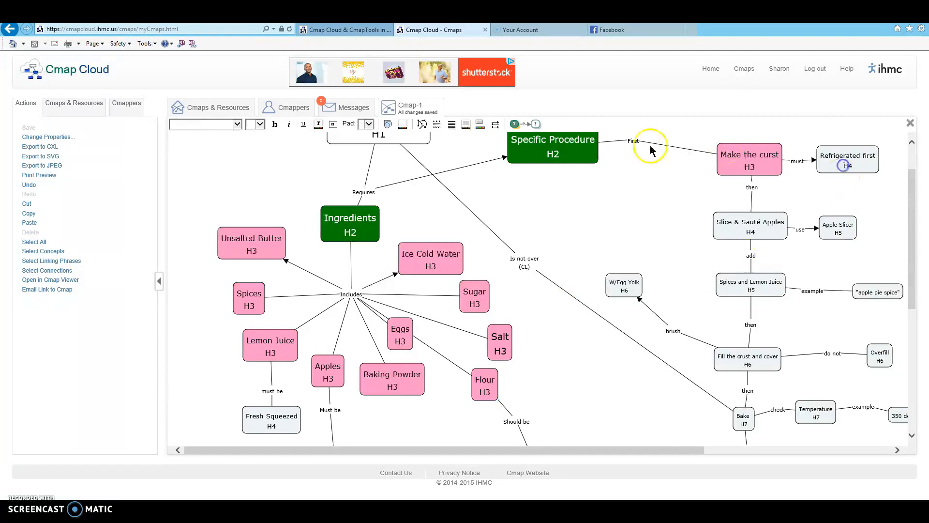
click(406, 123)
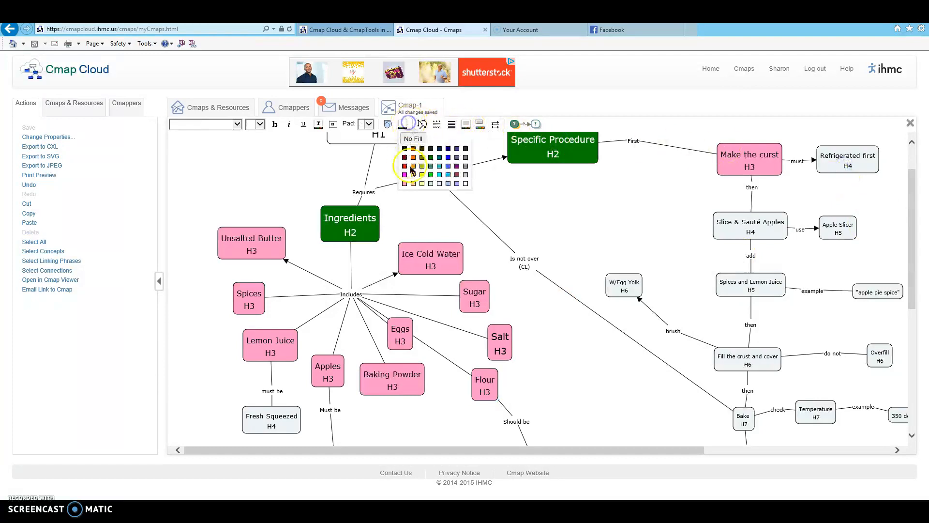
click(413, 165)
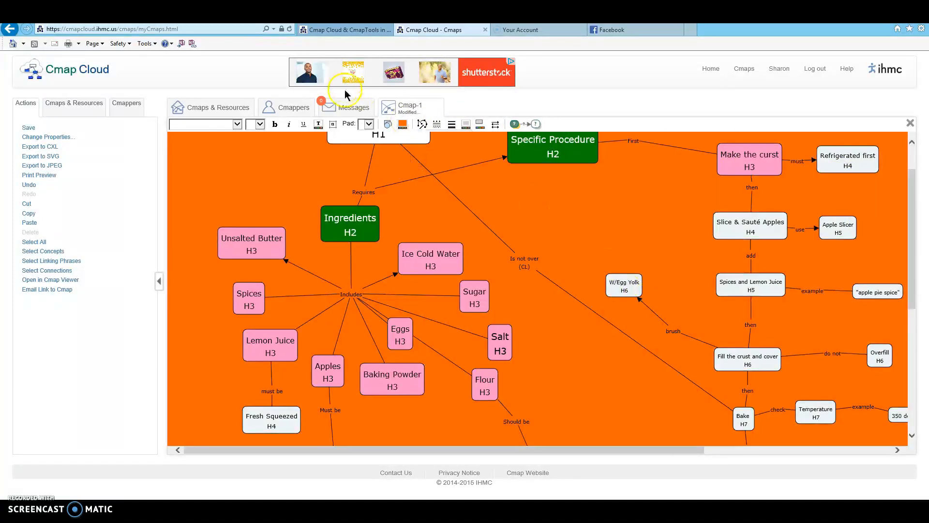
click(403, 126)
click(410, 139)
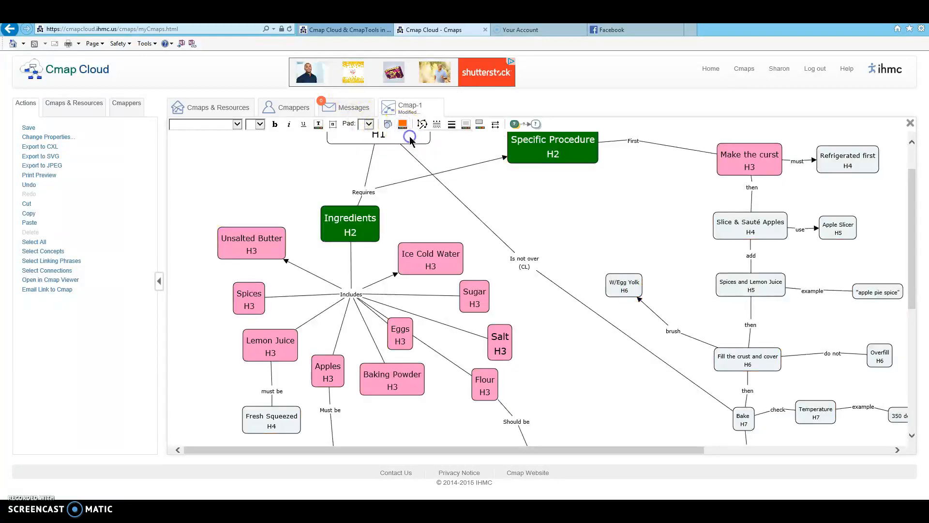
click(465, 125)
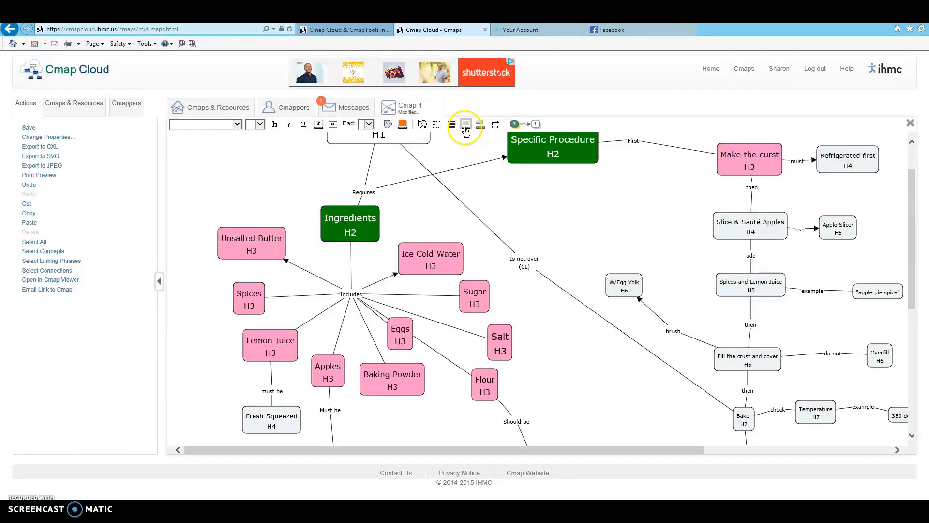
- Apply an orange shadow to the Refrigerated first concept and remove it again
click(861, 174)
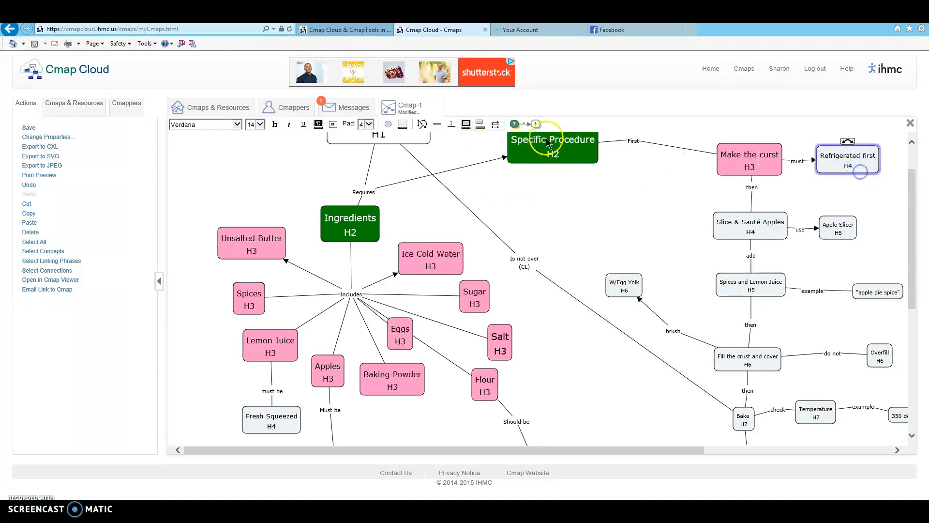
click(478, 124)
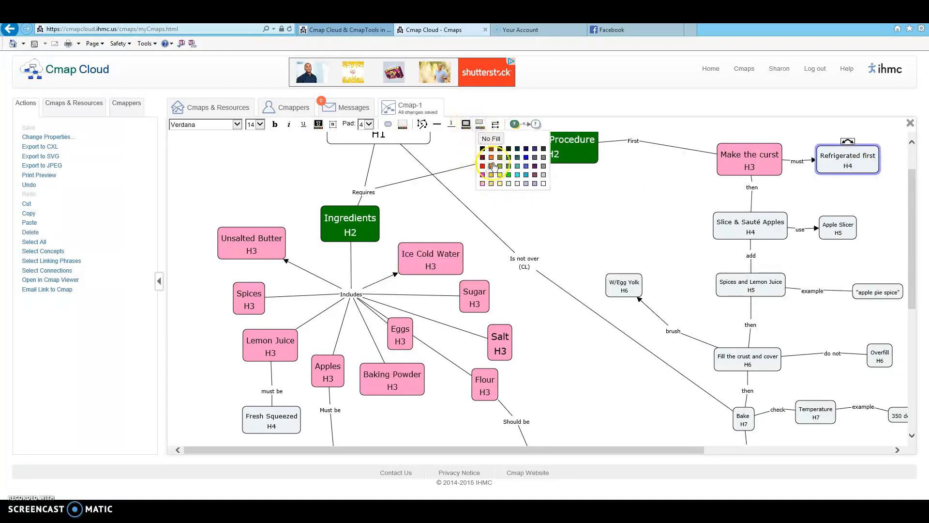
click(491, 157)
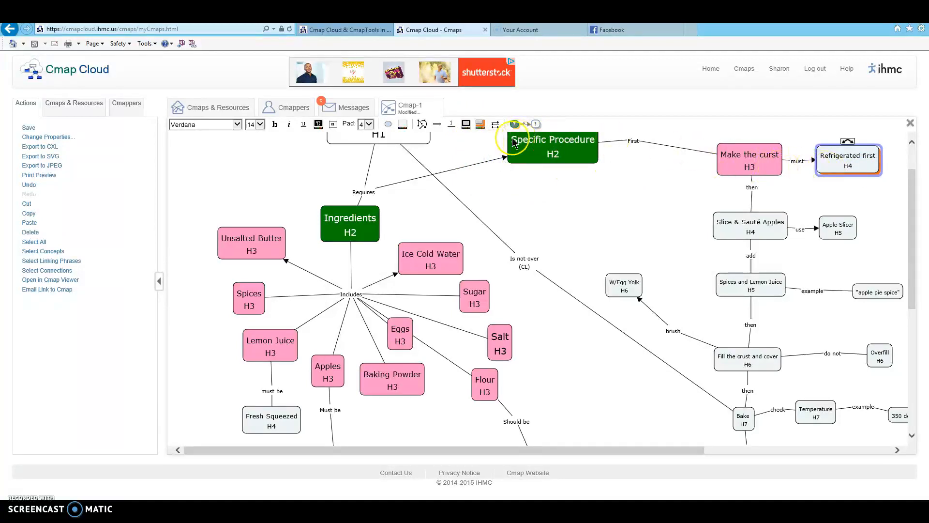
click(479, 124)
click(486, 141)
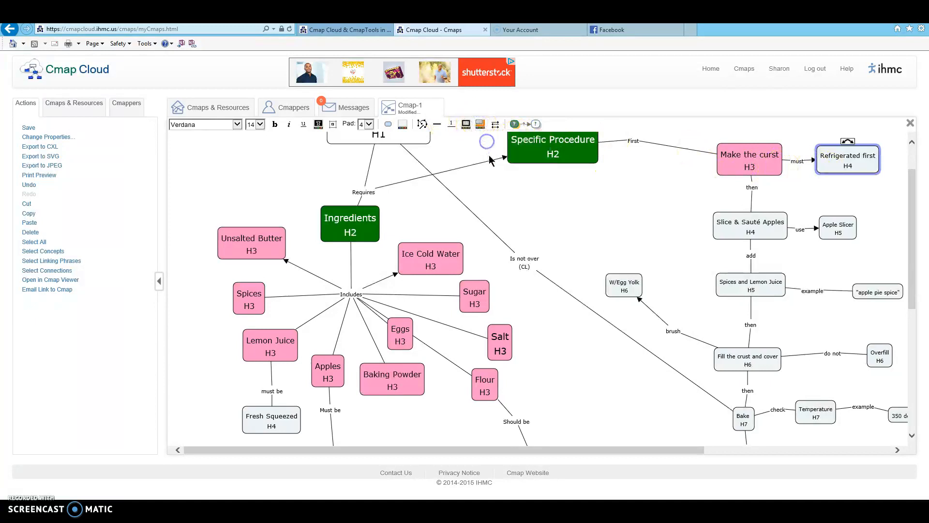
click(531, 177)
- Fill the H4 concepts Refrigerated first and Fresh Squeezed with orange
click(402, 124)
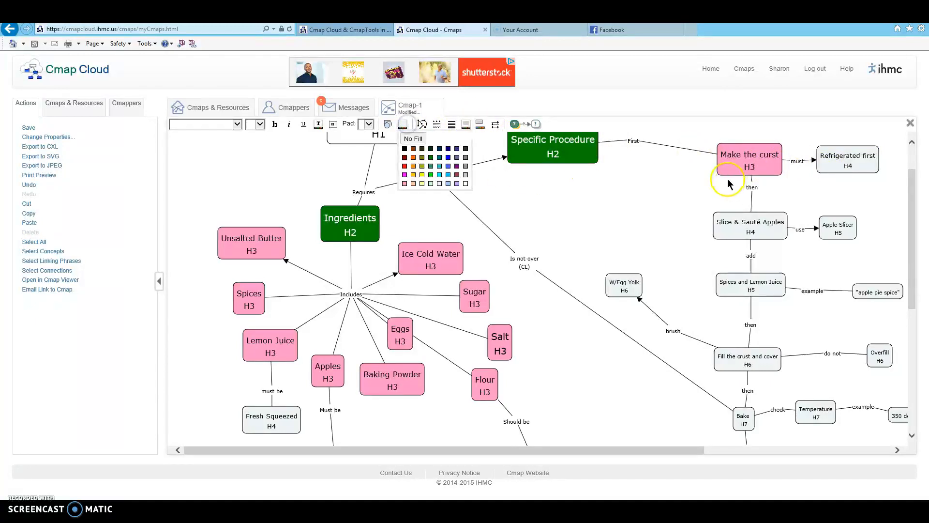
click(833, 165)
click(403, 124)
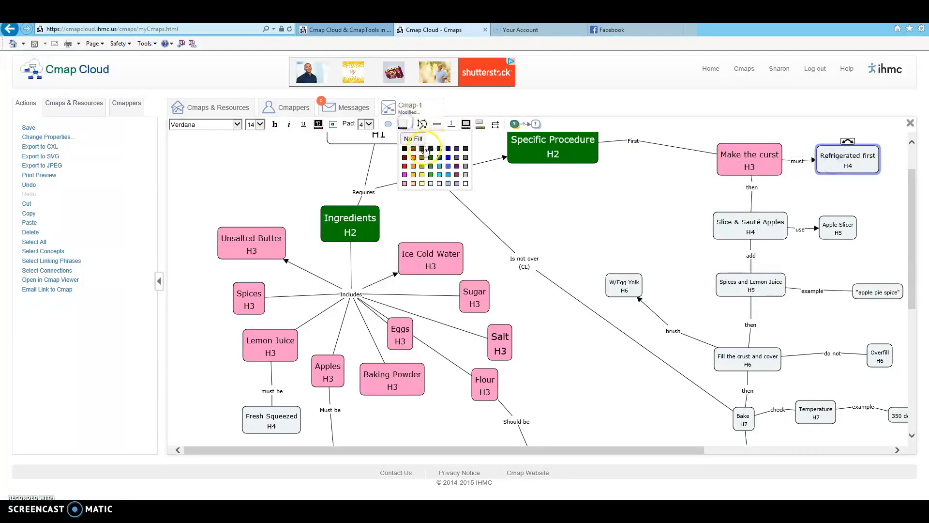
click(413, 166)
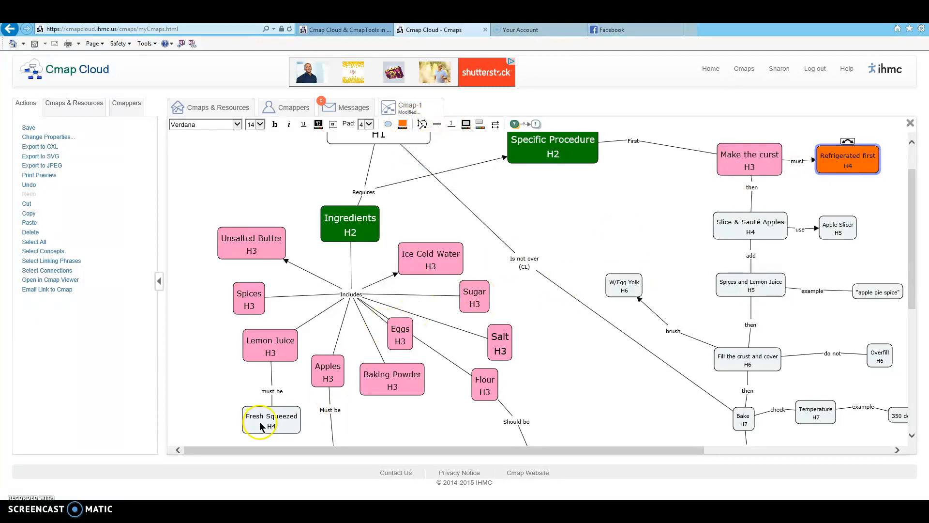
click(260, 426)
click(403, 123)
click(412, 159)
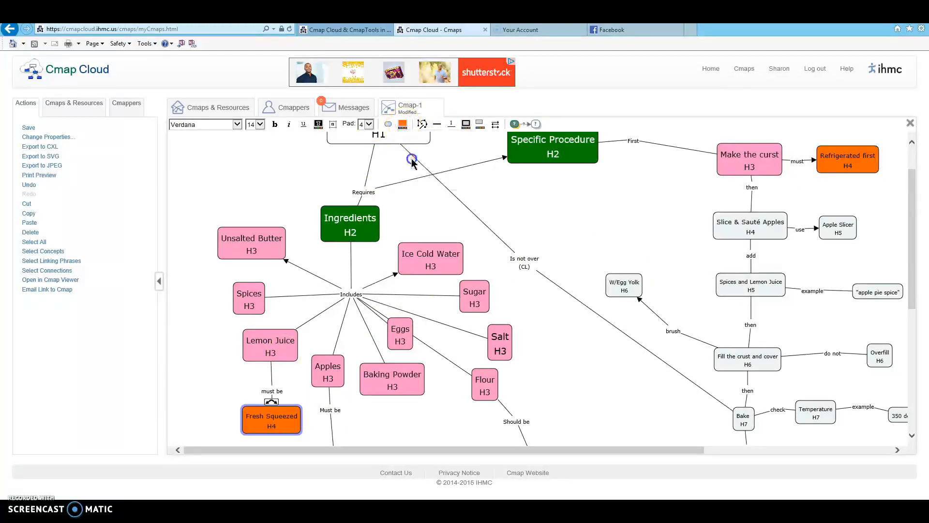
- Fill the H4 concepts Granny Smith and Sifted with the same orange as Fresh Squeezed
scroll(349, 334, down, 3)
click(356, 321)
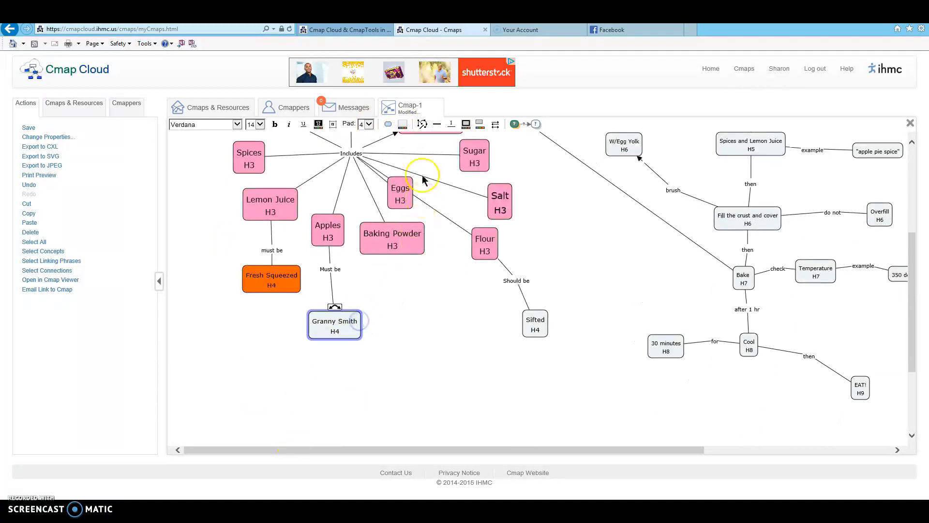
click(401, 124)
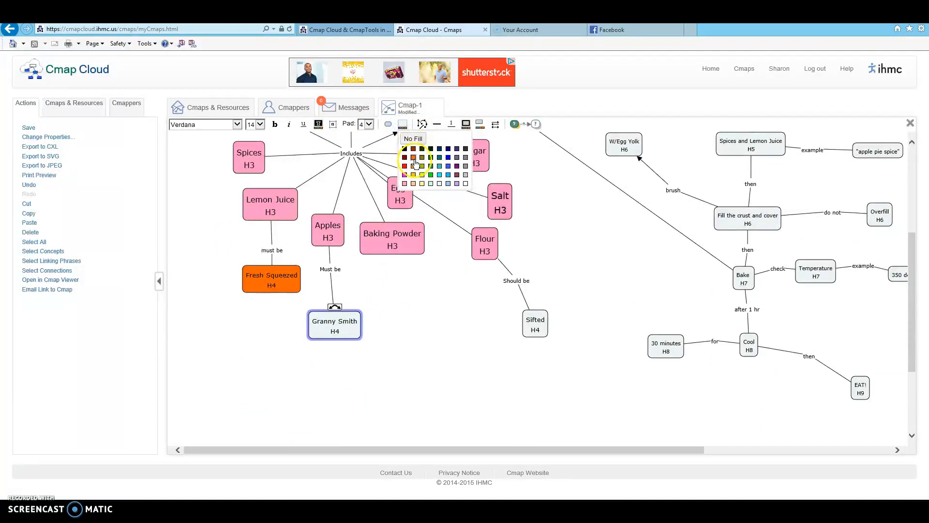
click(414, 159)
click(531, 324)
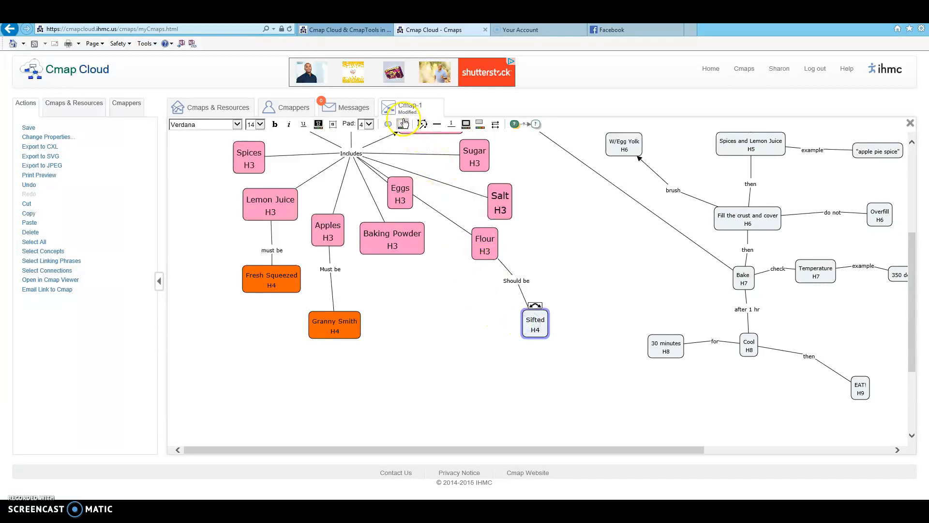
click(404, 124)
click(414, 158)
- Fill the H4 concept Slice & Sauté Apples with orange
scroll(576, 309, up, 4)
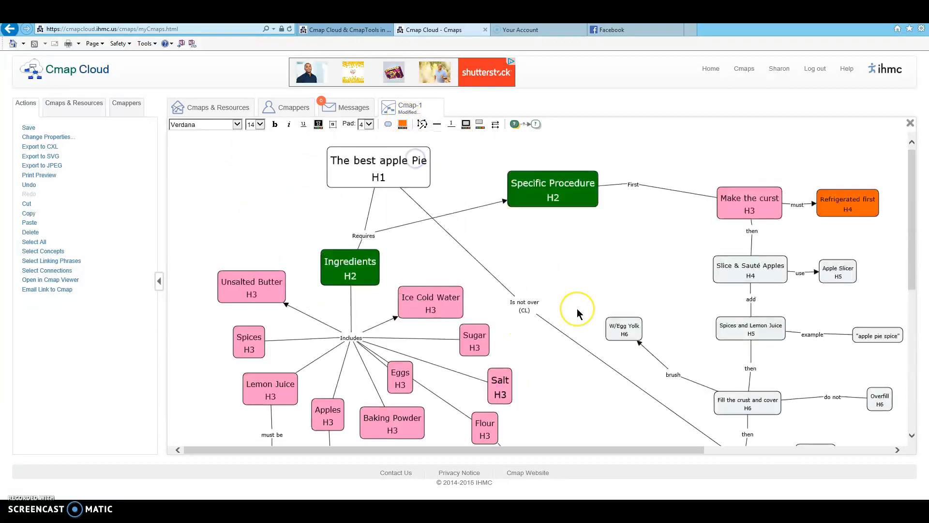
click(775, 269)
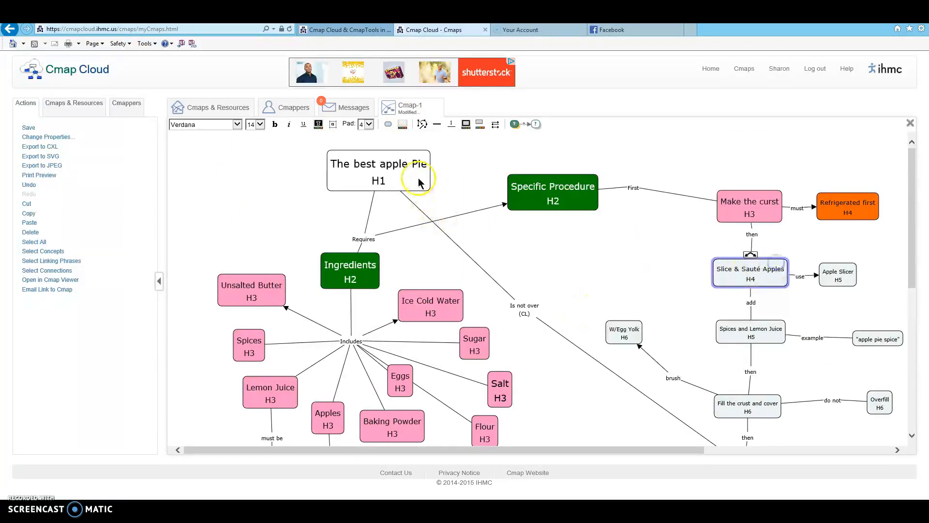
click(404, 124)
click(414, 158)
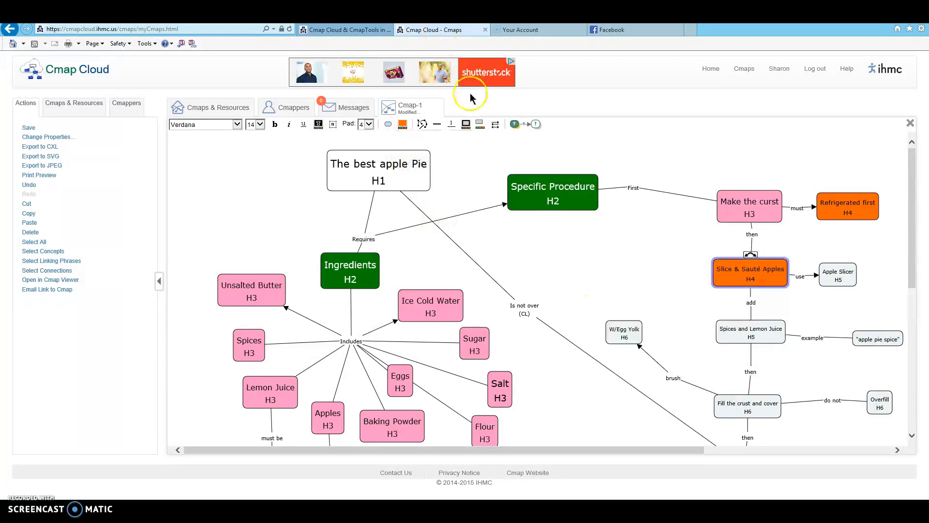
- Fill the H5 concept Apple Slicer with red and make its text white
click(852, 278)
click(403, 125)
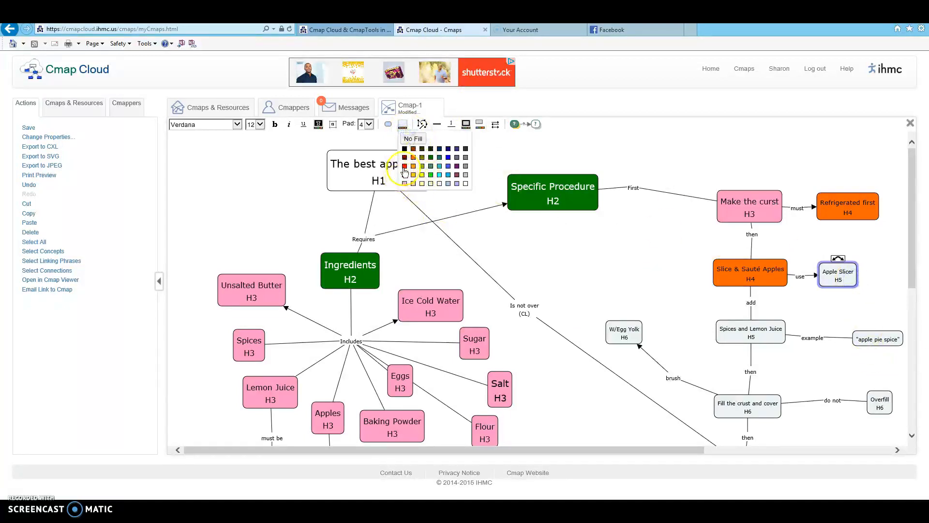
click(405, 166)
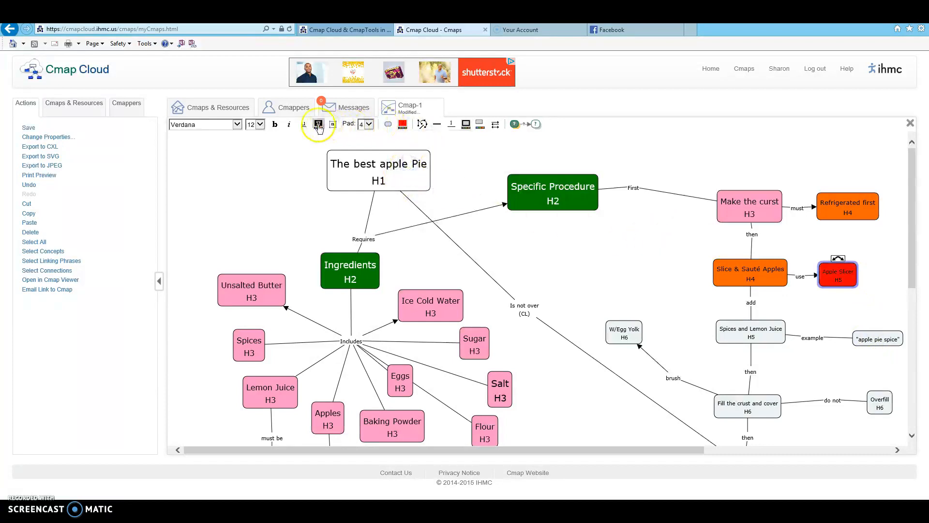
click(318, 124)
click(380, 183)
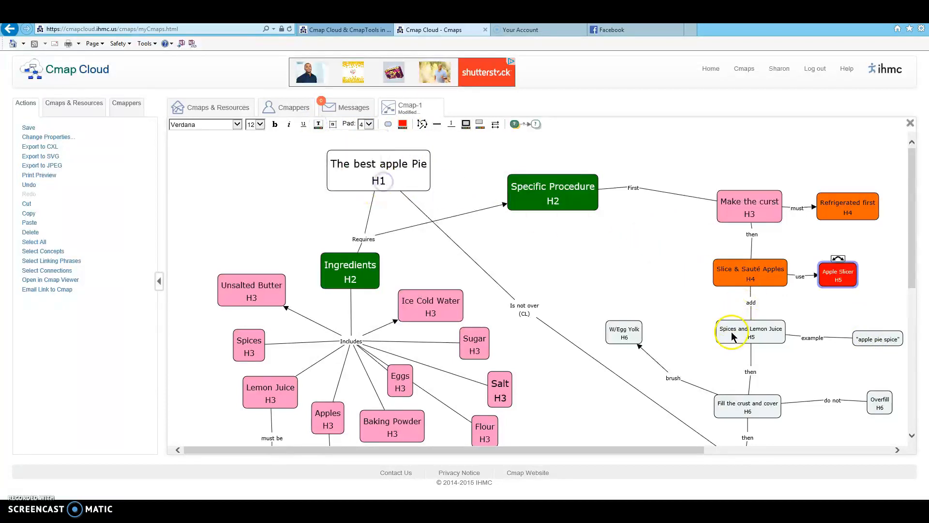
- Give the H5 concept Spices and Lemon Juice a red fill and white text
click(735, 332)
click(402, 124)
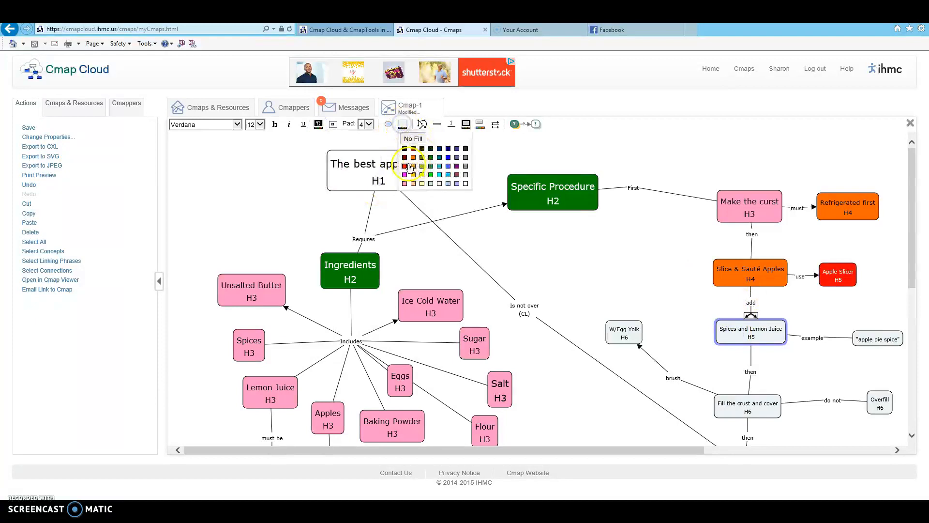
click(405, 166)
click(318, 123)
click(379, 184)
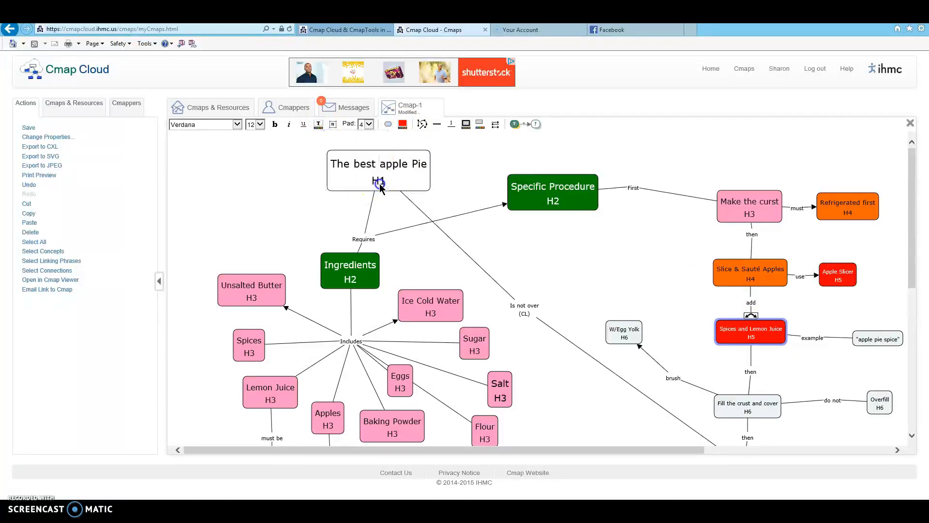
- Fill the H6 concept W/Egg Yolk with light purple
scroll(631, 304, down, 1)
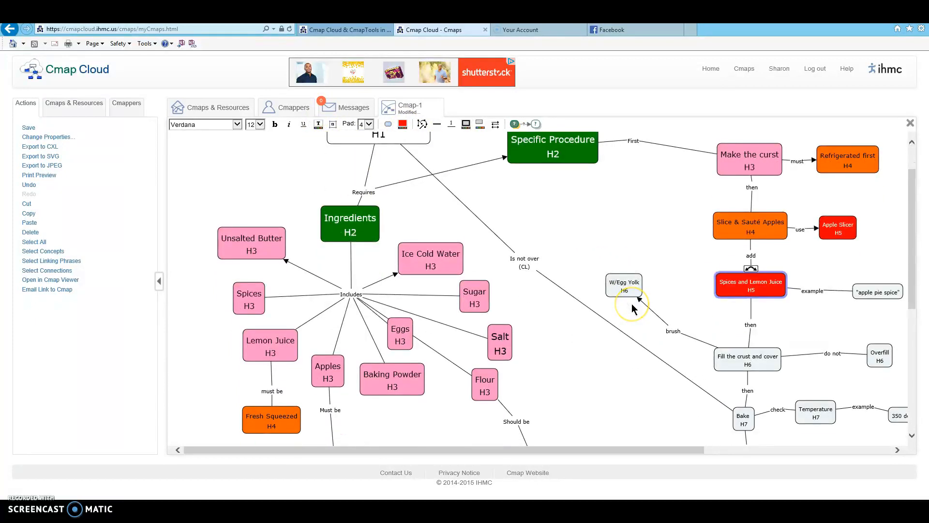
scroll(632, 304, down, 1)
click(623, 243)
click(481, 124)
click(402, 124)
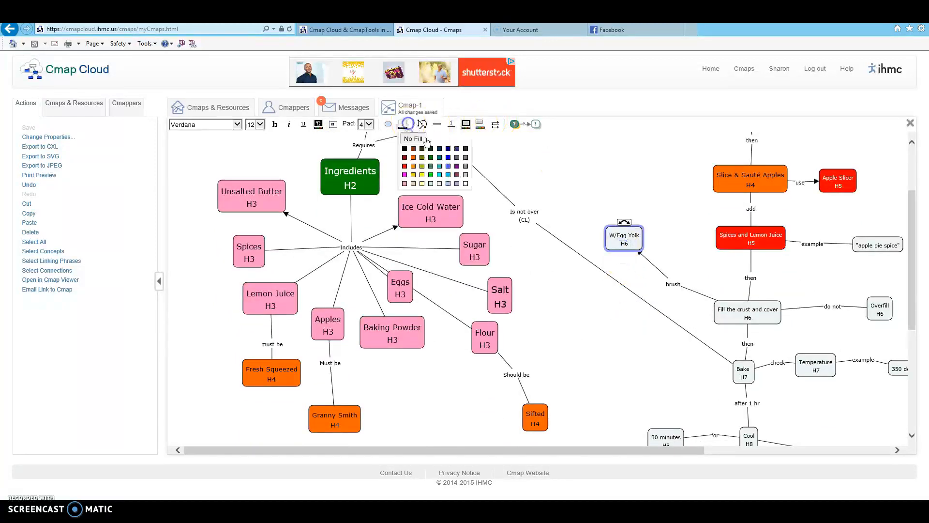
click(458, 183)
- Fill the H6 concepts Fill the crust and cover and Overfill with light purple
click(721, 312)
click(402, 124)
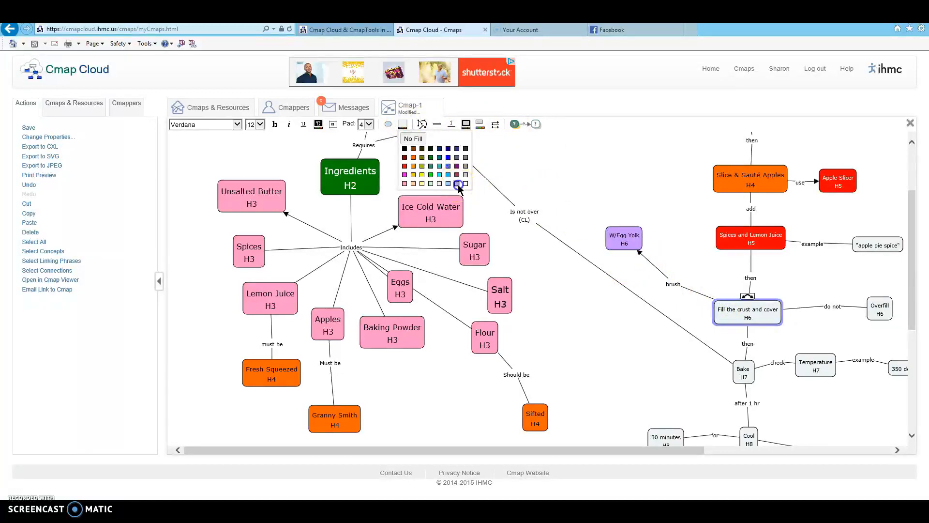
click(459, 183)
click(879, 309)
click(402, 124)
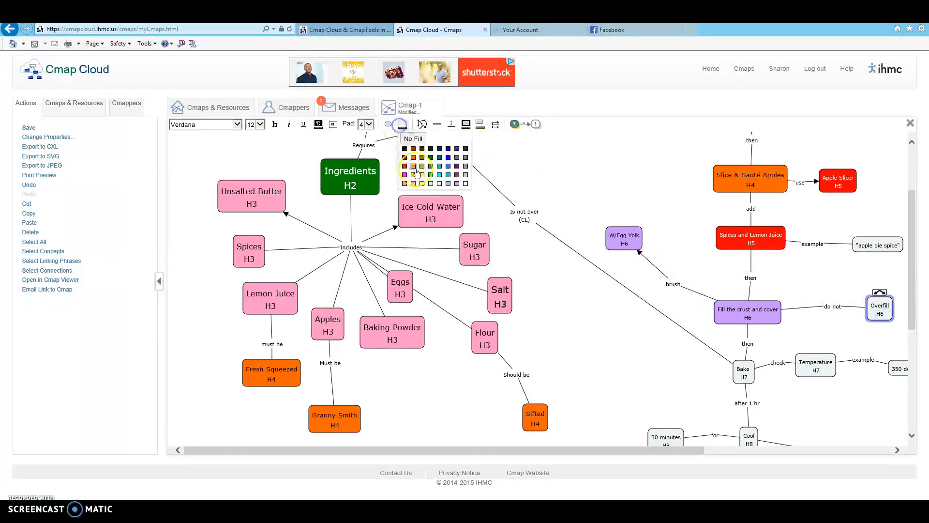
click(456, 183)
- Set the line color of the H7 concept Bake to blue
scroll(746, 300, down, 3)
click(743, 238)
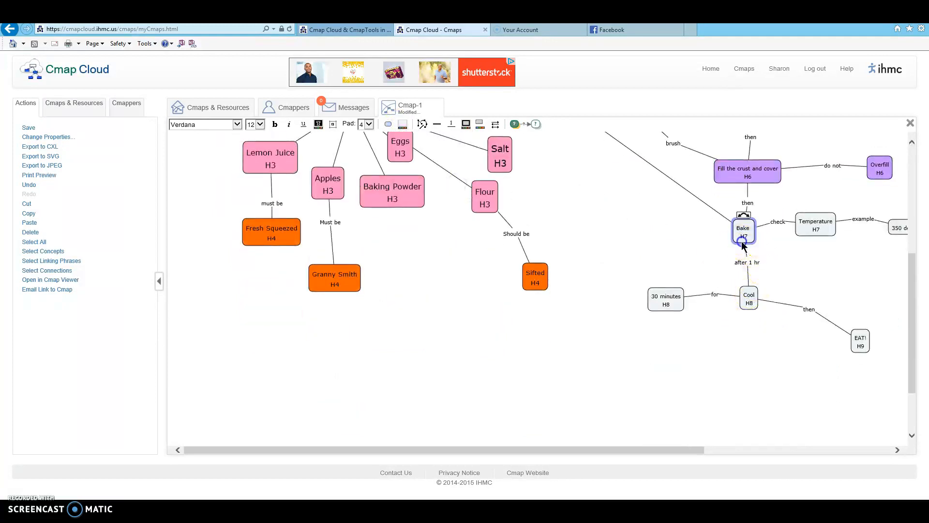
click(465, 124)
click(514, 169)
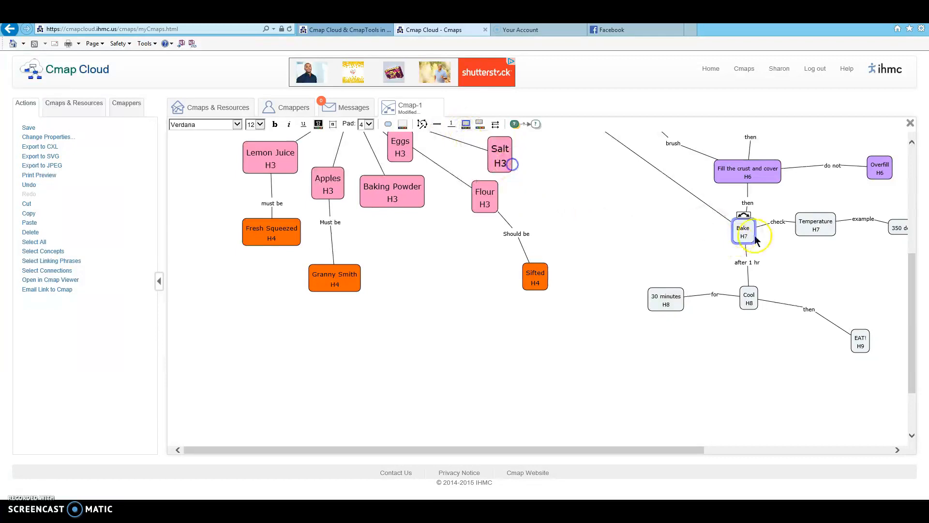
click(856, 264)
- Fill the H7 concept Bake with medium blue and make its text white
click(744, 236)
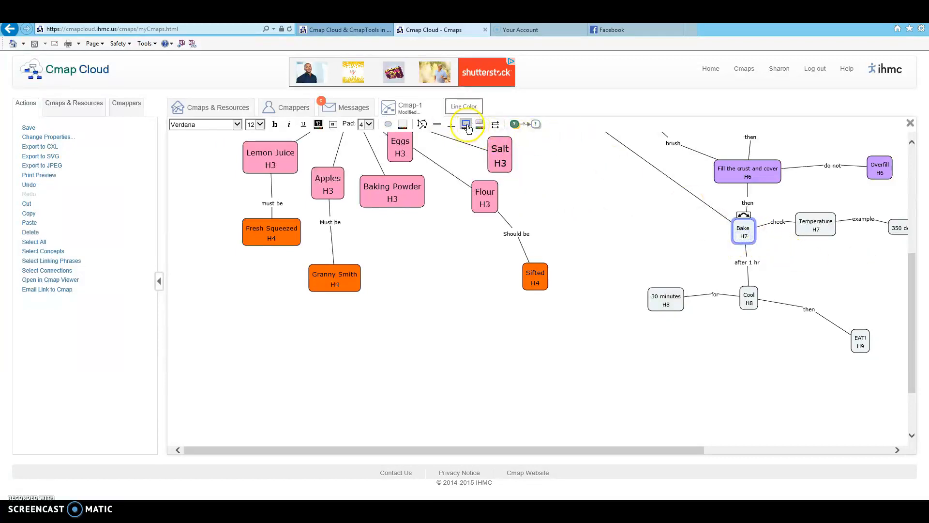
click(403, 123)
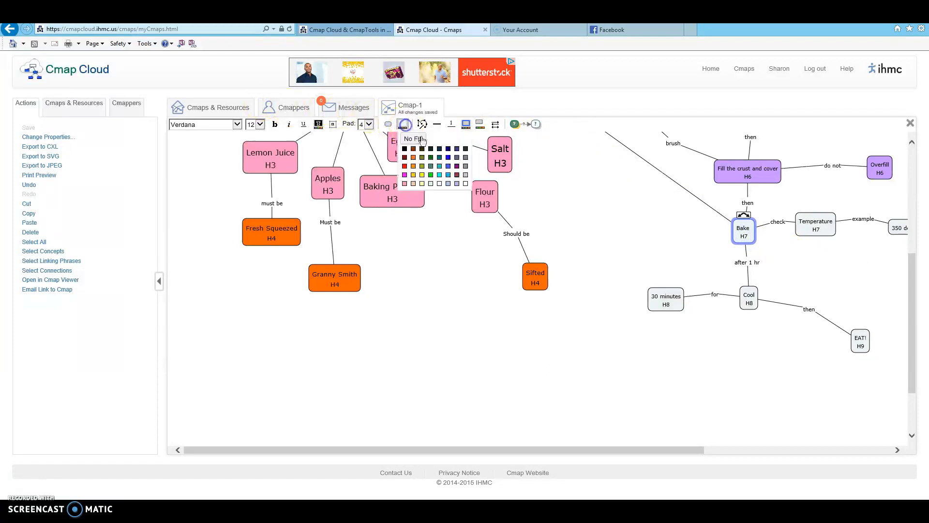
click(448, 167)
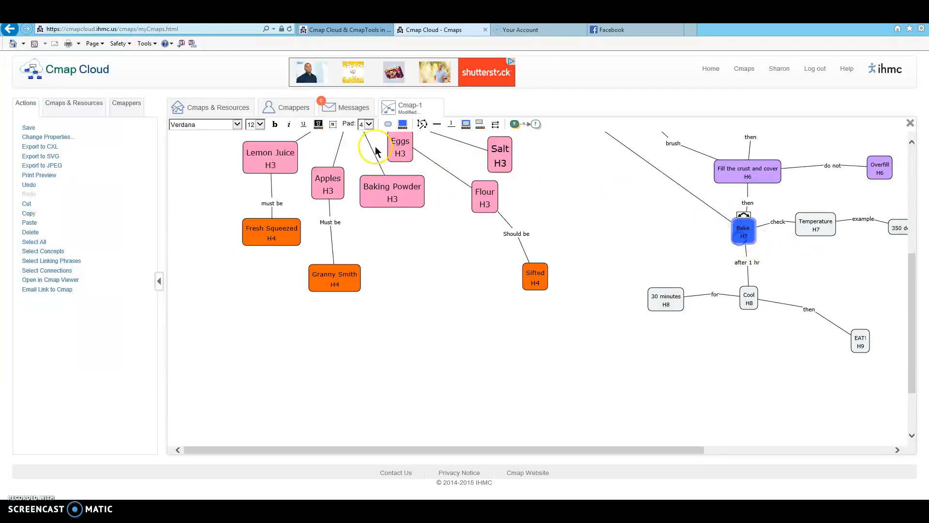
click(318, 124)
click(382, 189)
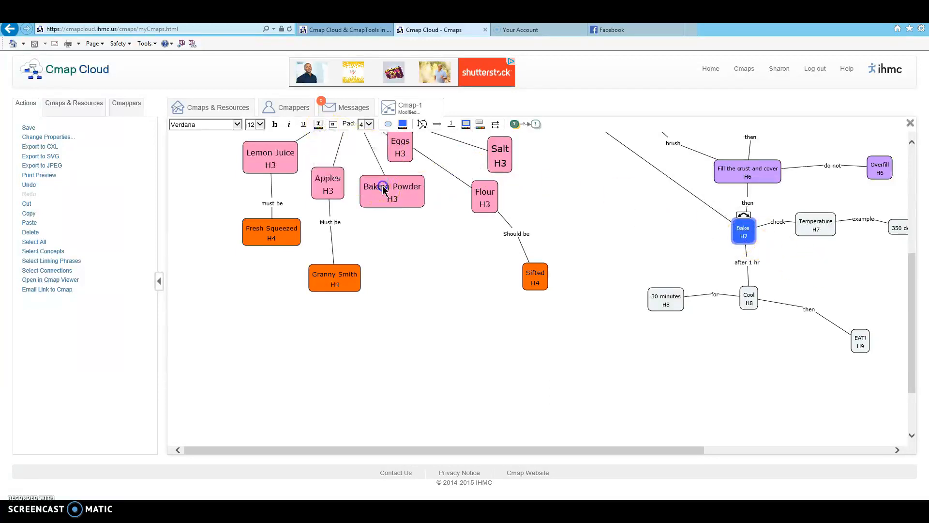
- Fill the H7 concept Temperature with dark blue and make its text white
click(827, 228)
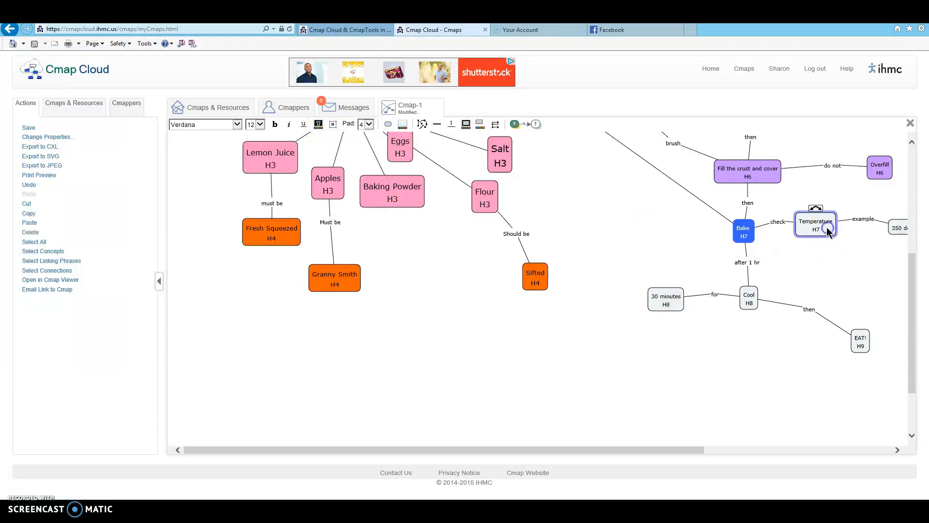
click(466, 124)
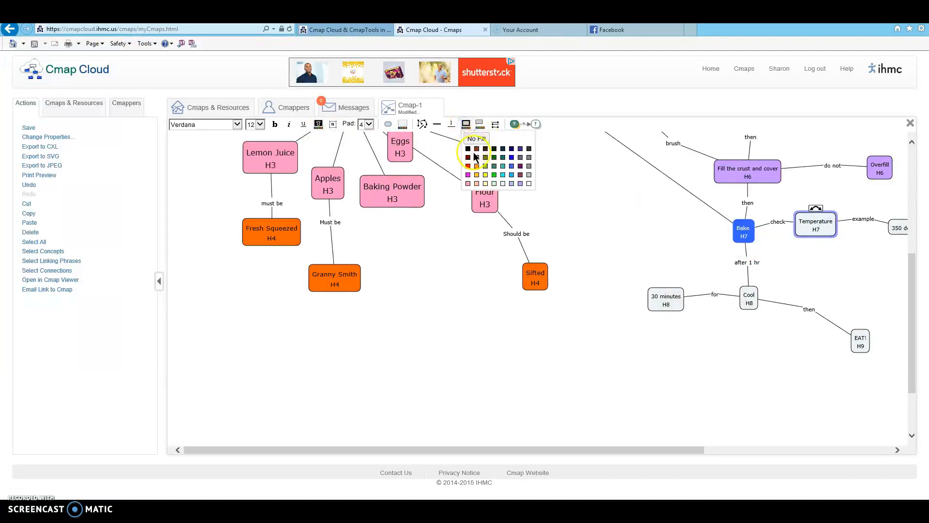
click(401, 124)
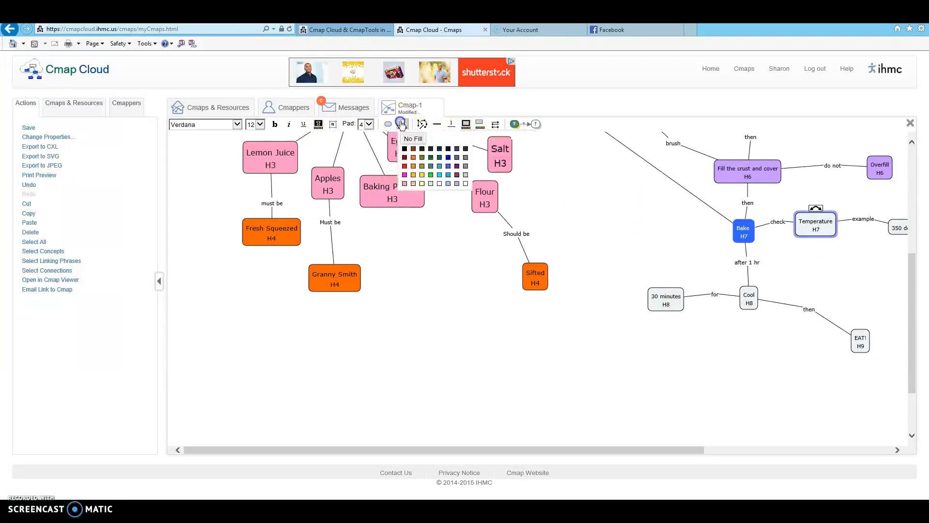
click(448, 157)
click(318, 125)
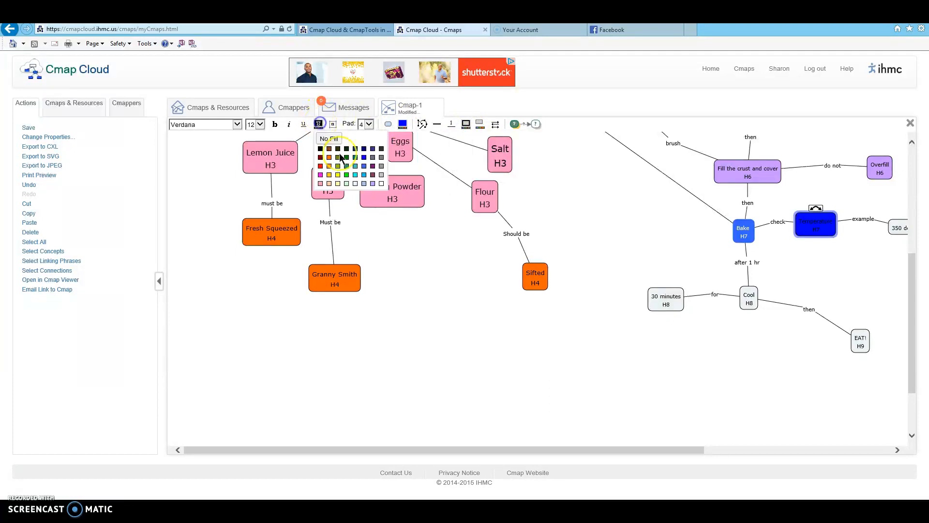
click(379, 181)
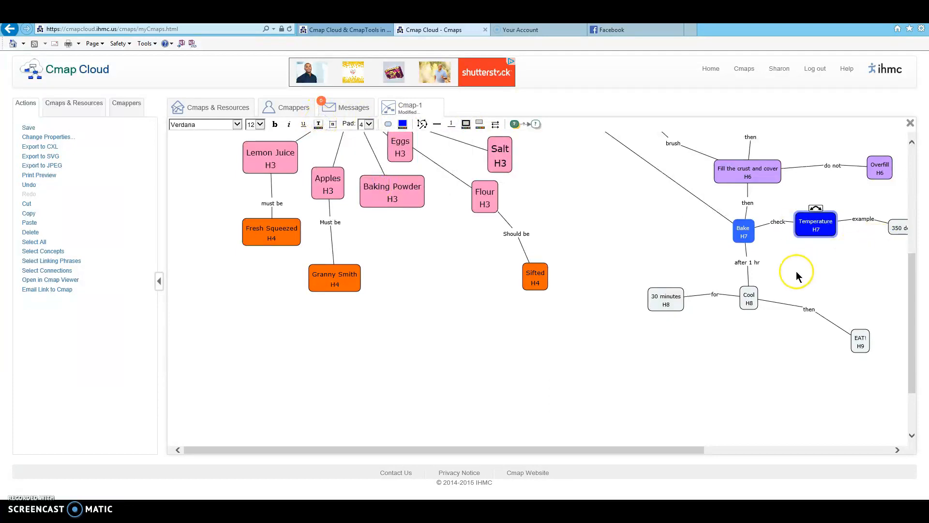
- Fill the H8 concepts 30 minutes and Cool with light blue
scroll(798, 276, down, 1)
click(666, 252)
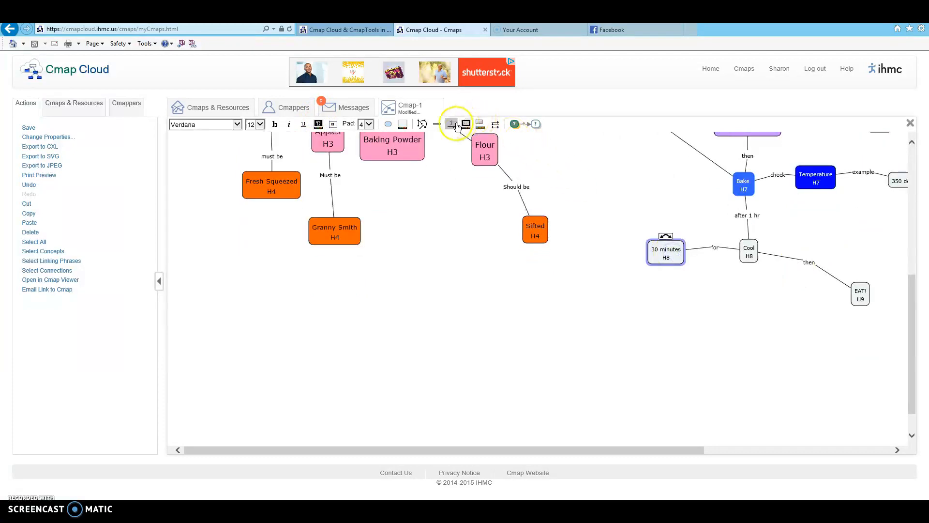
click(402, 124)
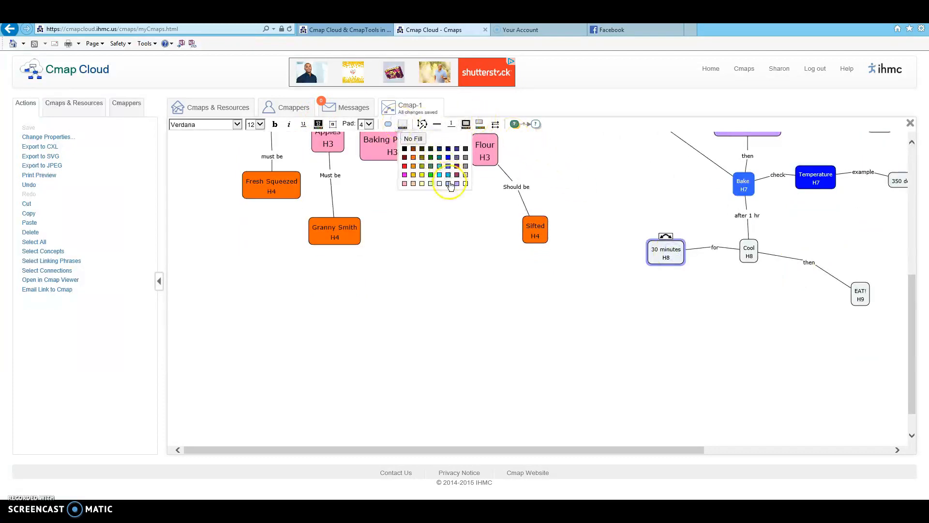
click(449, 184)
click(747, 252)
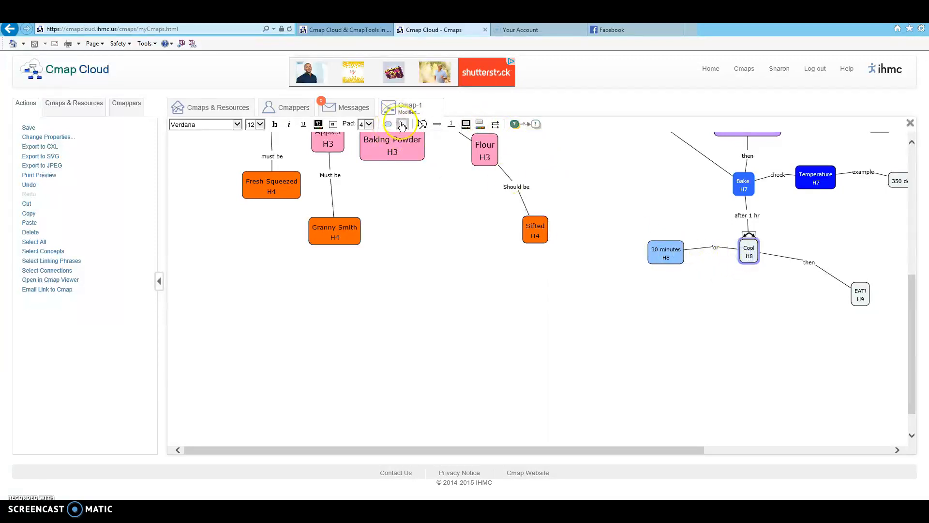
click(402, 124)
click(447, 183)
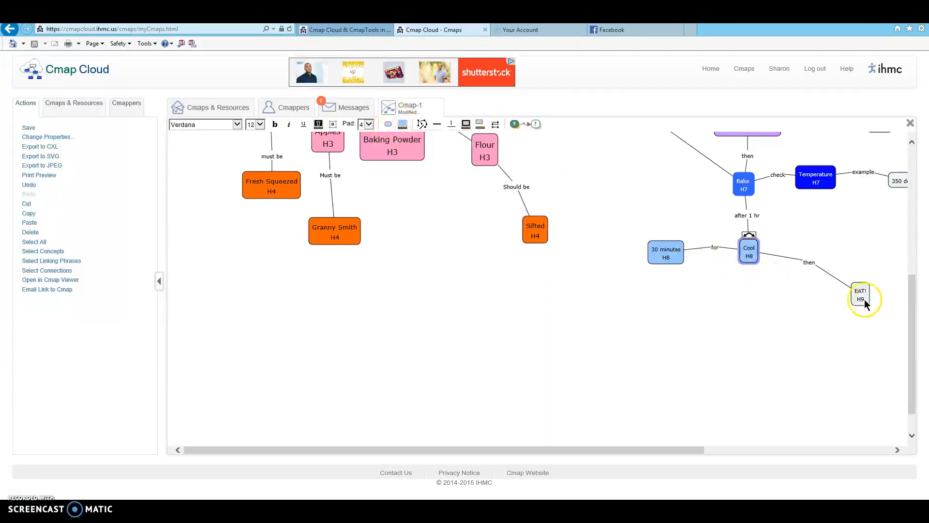
- Fill the H9 concept EAT! with black and make its text white
click(402, 125)
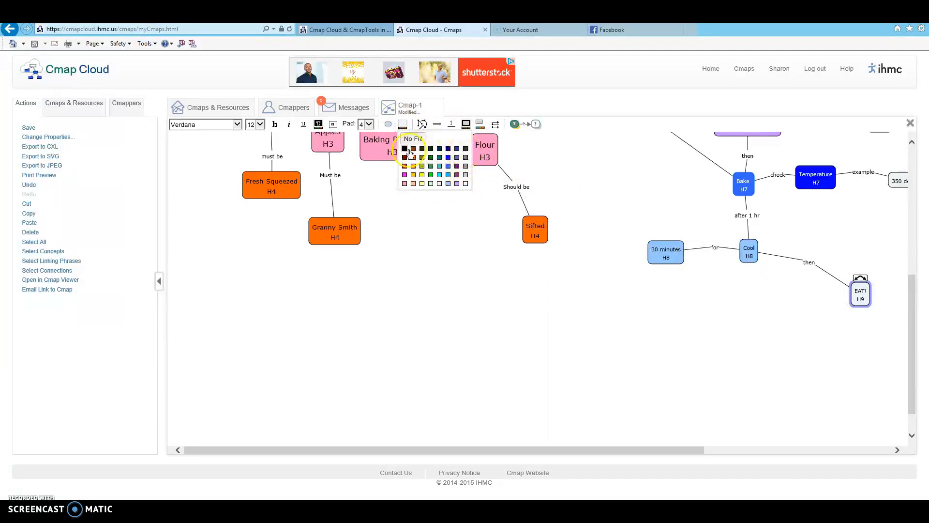
click(465, 149)
click(318, 124)
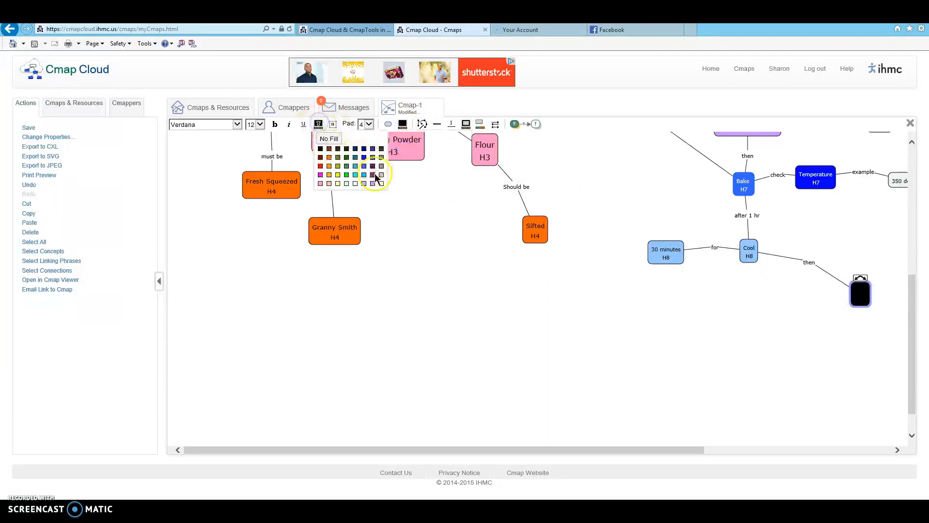
click(382, 184)
click(799, 332)
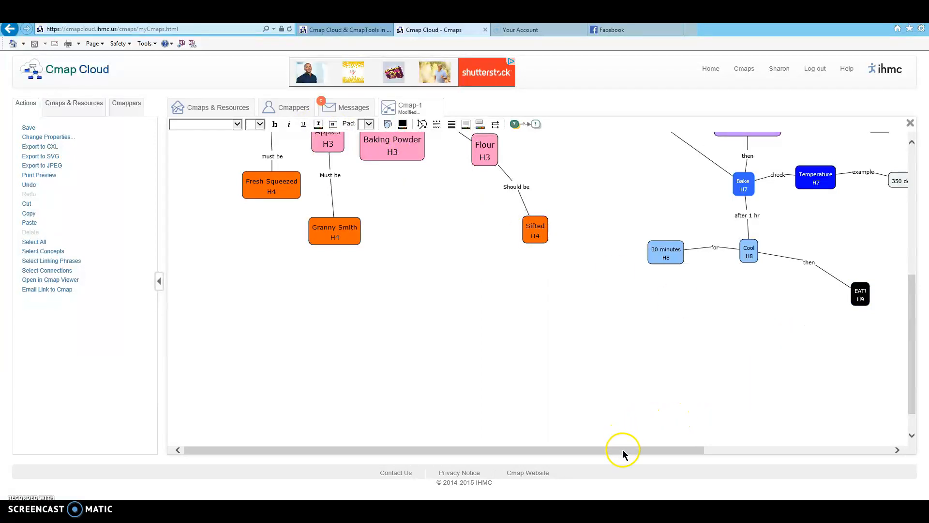
drag(622, 449, 798, 450)
scroll(746, 367, up, 3)
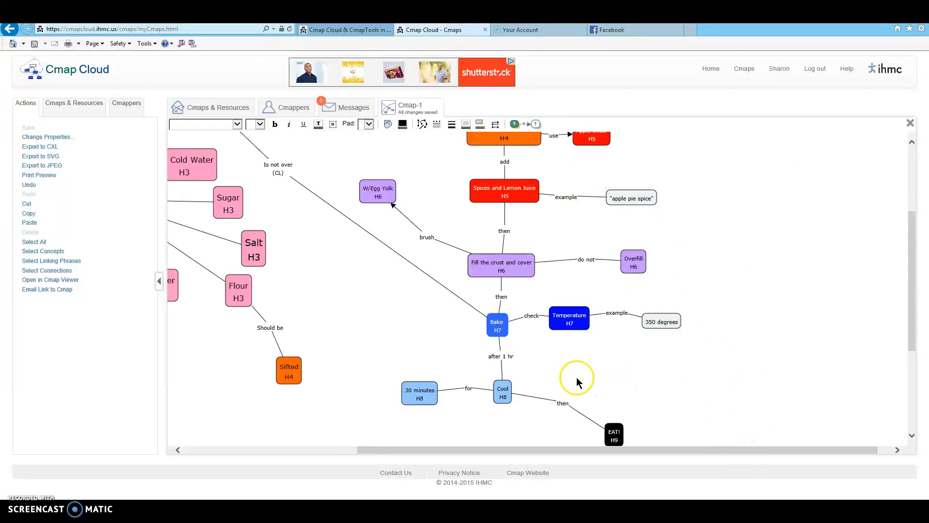
drag(721, 459, 626, 462)
scroll(532, 295, up, 3)
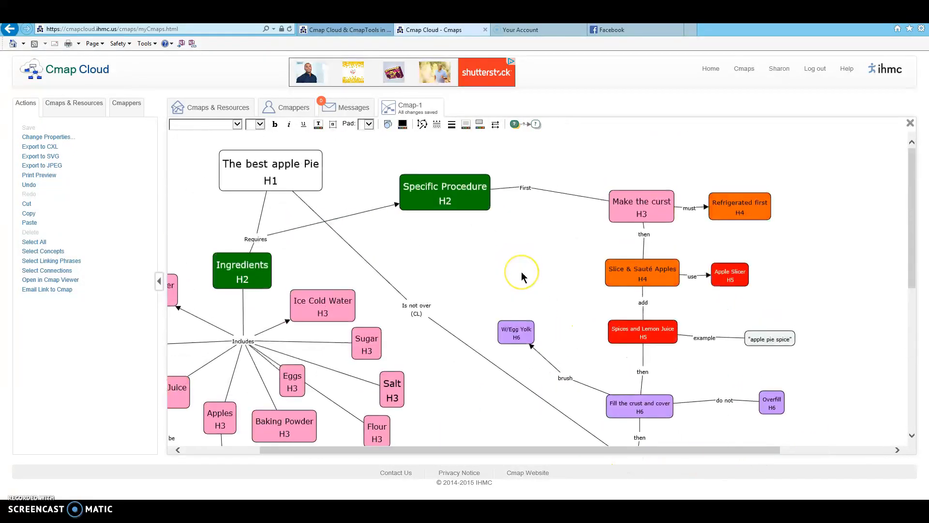
- Switch to the Word document with the hand-drawn map and create a new blank document
scroll(522, 277, down, 3)
drag(575, 449, 523, 453)
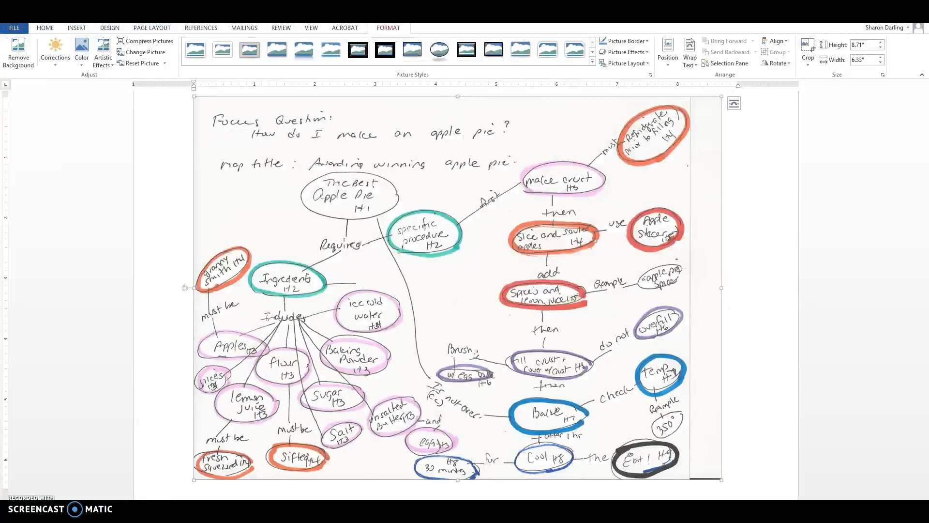
click(15, 28)
click(18, 68)
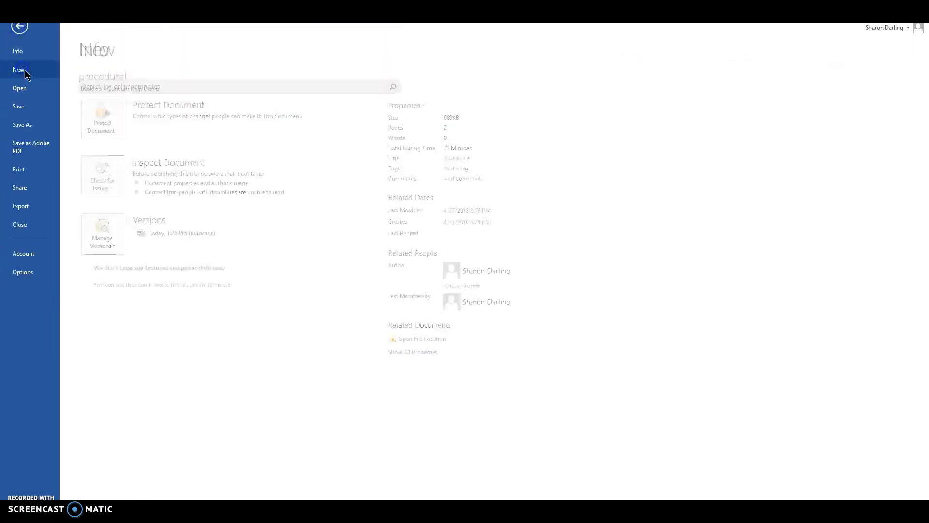
key(Escape)
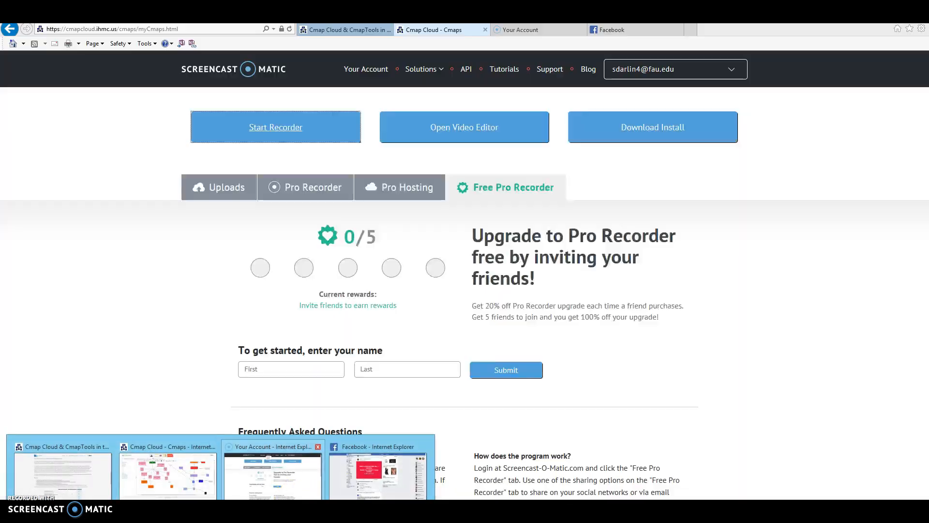
- Return to Cmap Cloud, export the concept map as a JPEG and open the exported image to check the whole map
click(191, 481)
click(33, 167)
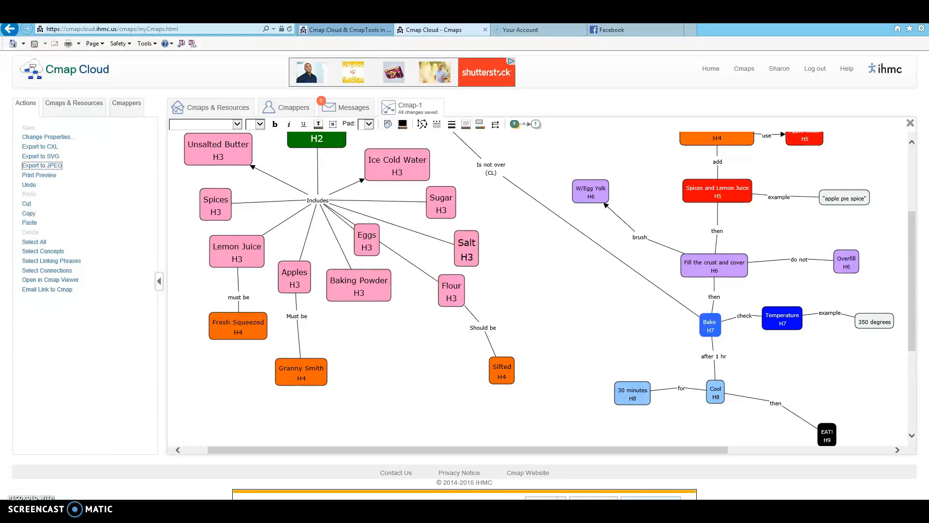
click(589, 497)
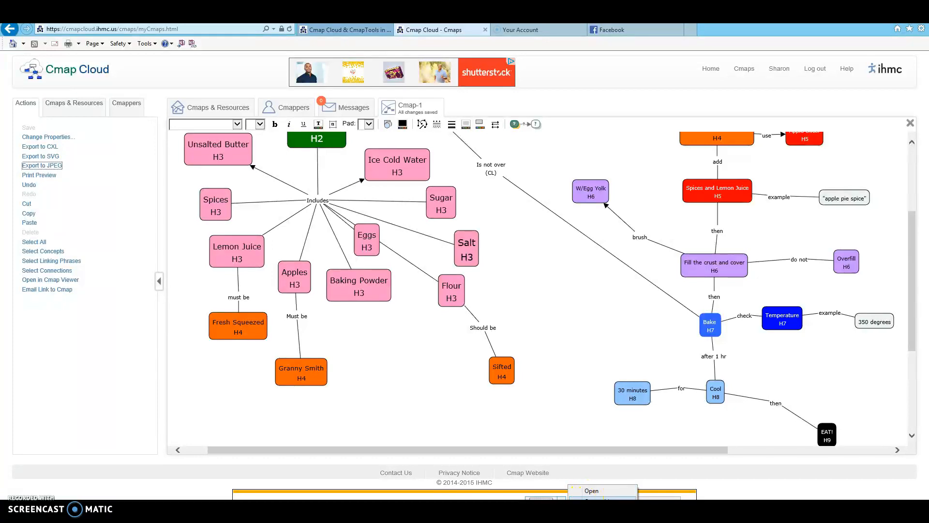
click(591, 490)
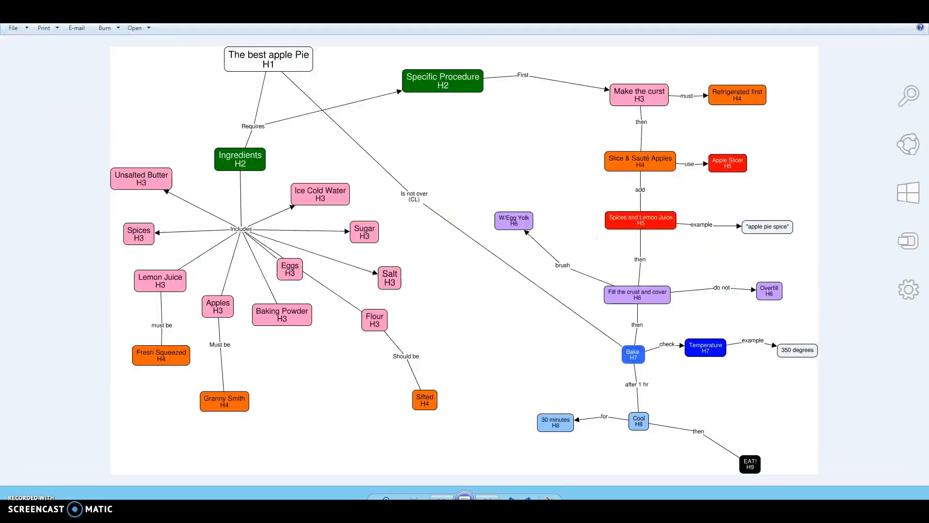
click(917, 14)
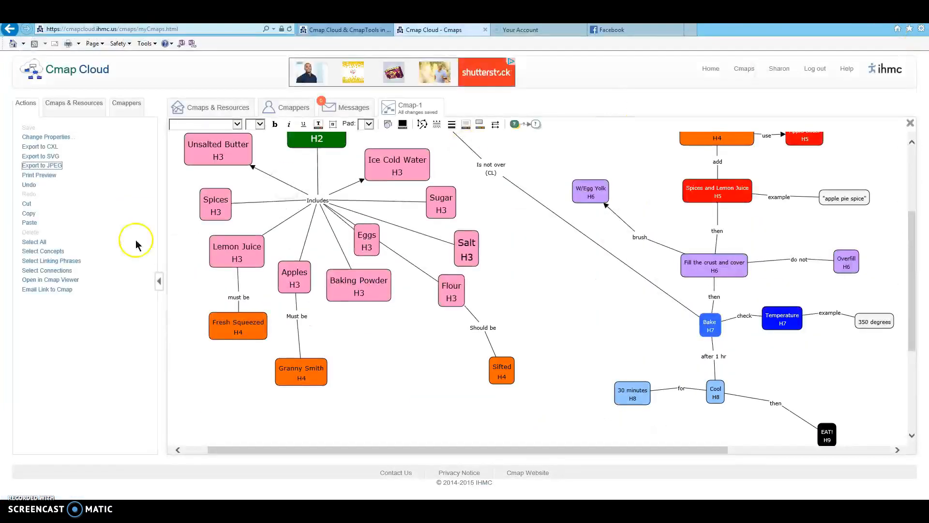
- Export the concept map as a JPEG and save it on the Desktop as "Procedureal Cmap"
click(53, 164)
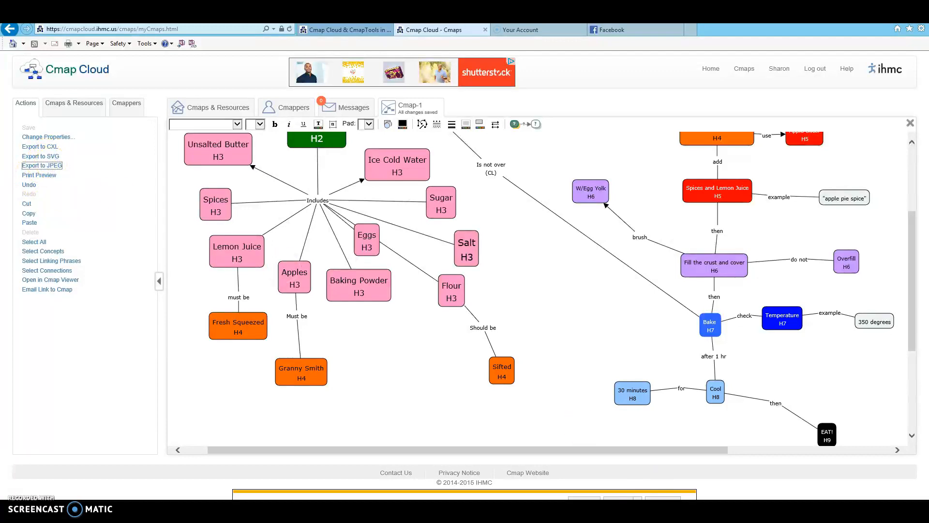
click(637, 497)
click(673, 489)
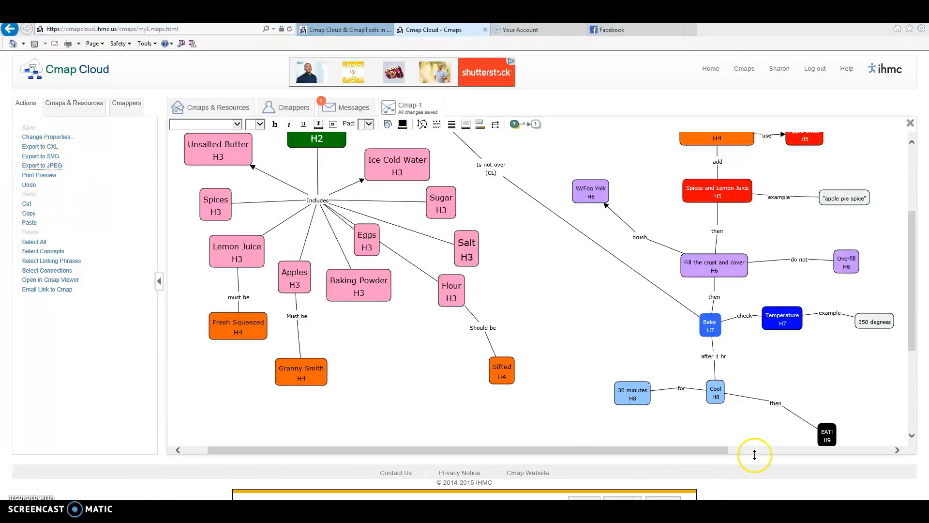
click(309, 465)
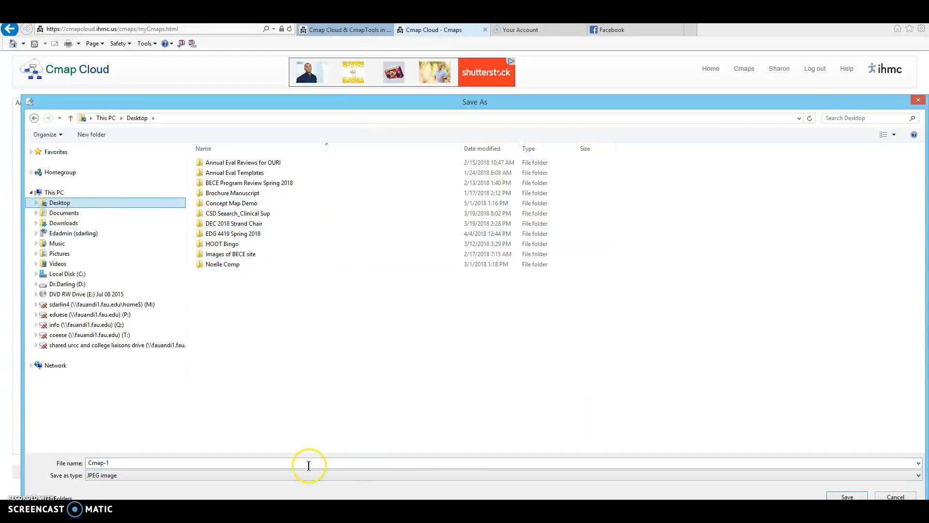
double_click(108, 463)
text(Procedureal)
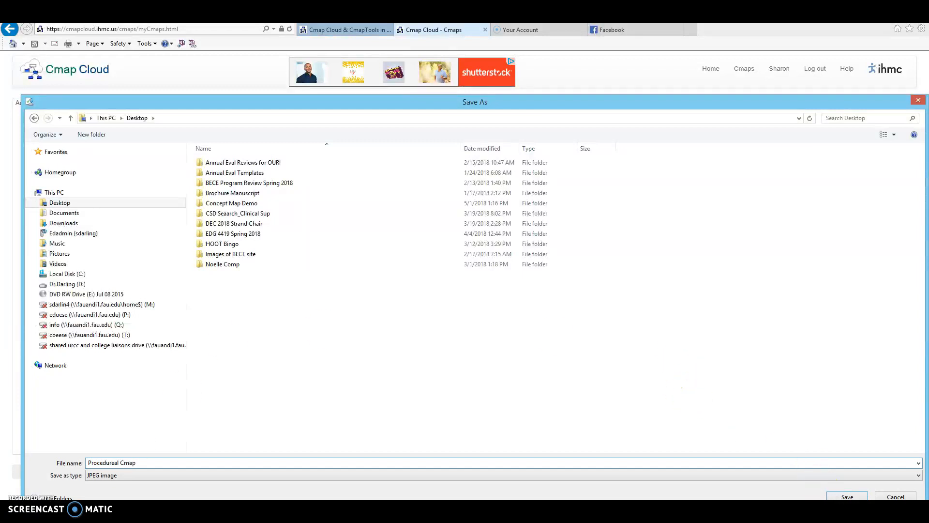
click(847, 497)
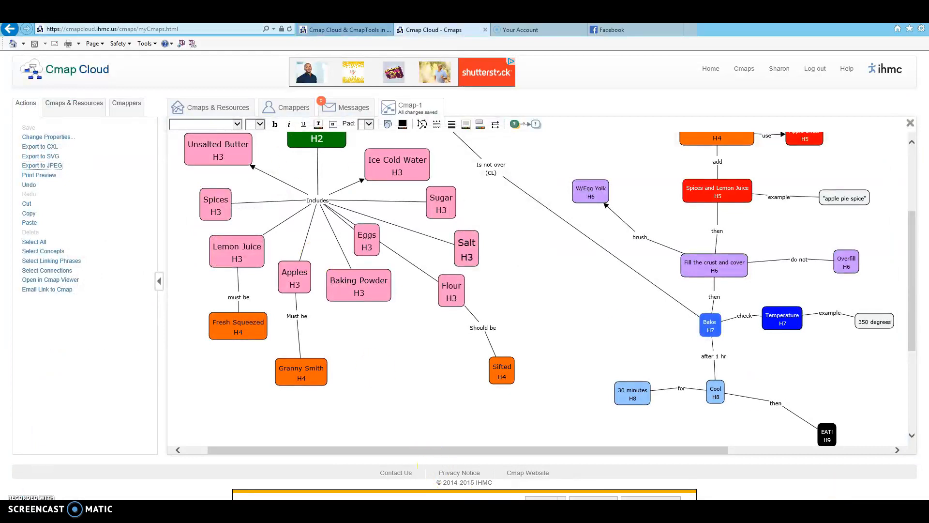
- Switch to the blank Word document and insert the exported concept map picture from the Desktop
mouse_move(116, 510)
click(204, 484)
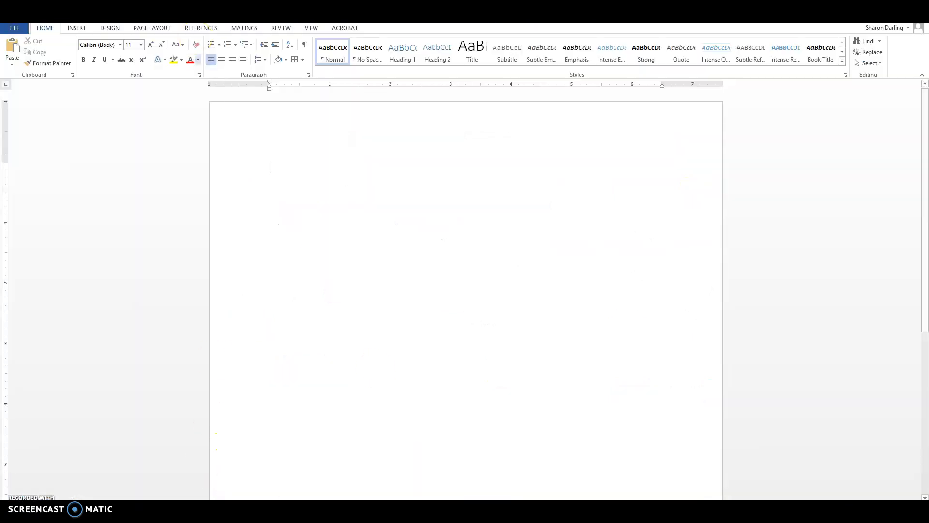
click(78, 27)
click(108, 52)
click(44, 139)
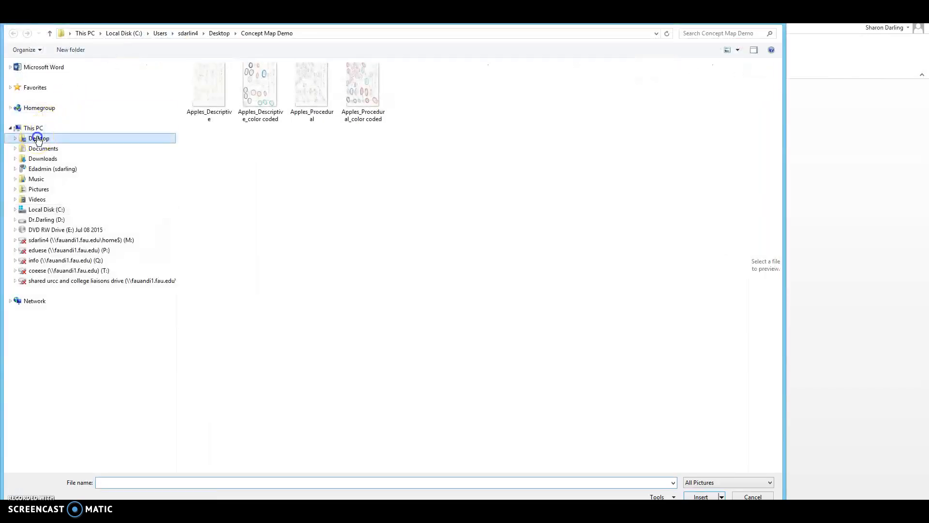
double_click(212, 199)
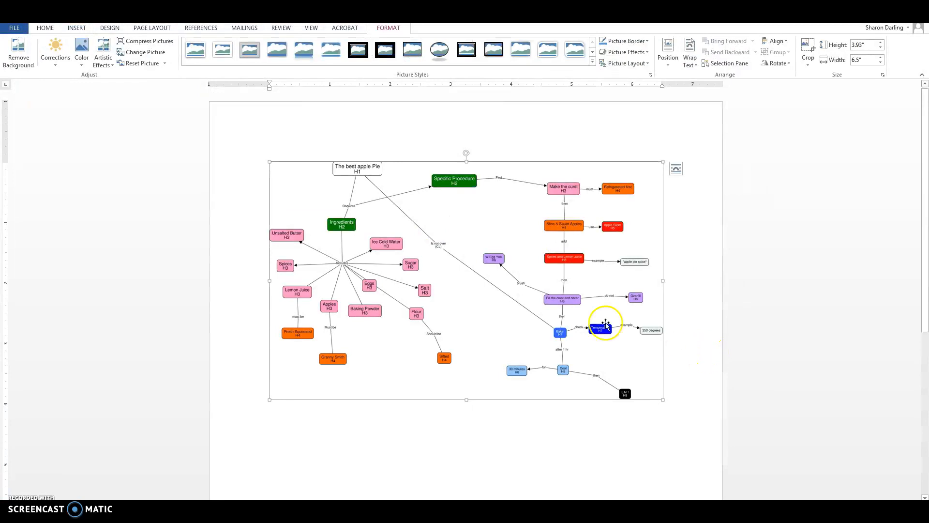
- Set the page orientation to Landscape and enlarge the concept map picture proportionally to about 8.5 inches wide
click(158, 30)
click(39, 53)
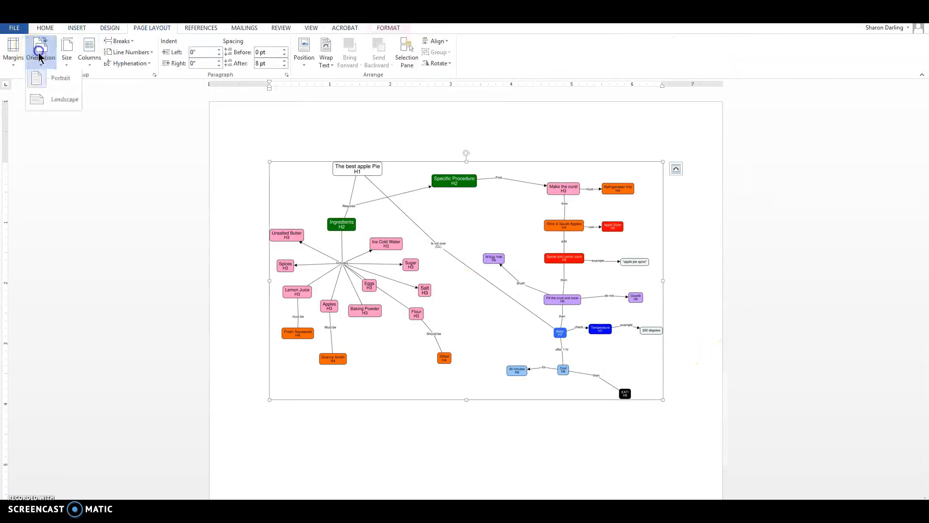
click(61, 106)
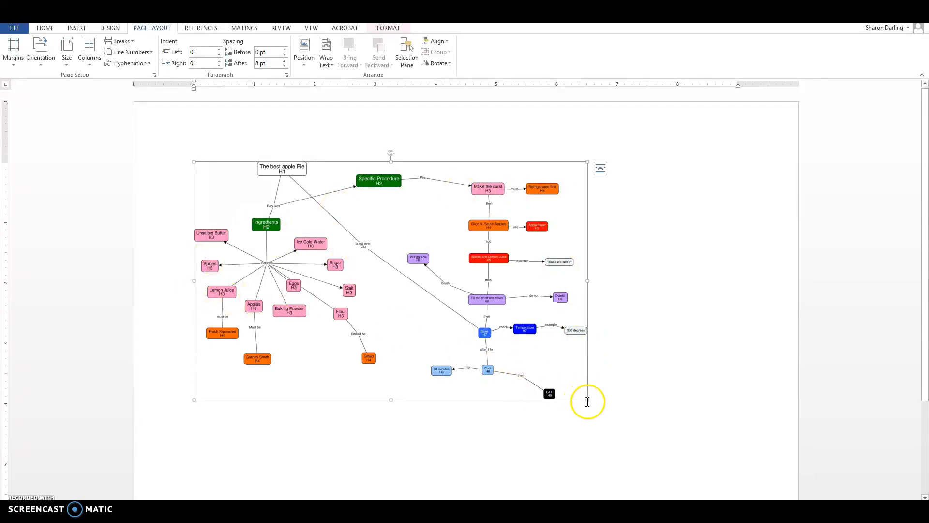
drag(585, 399, 709, 431)
click(739, 388)
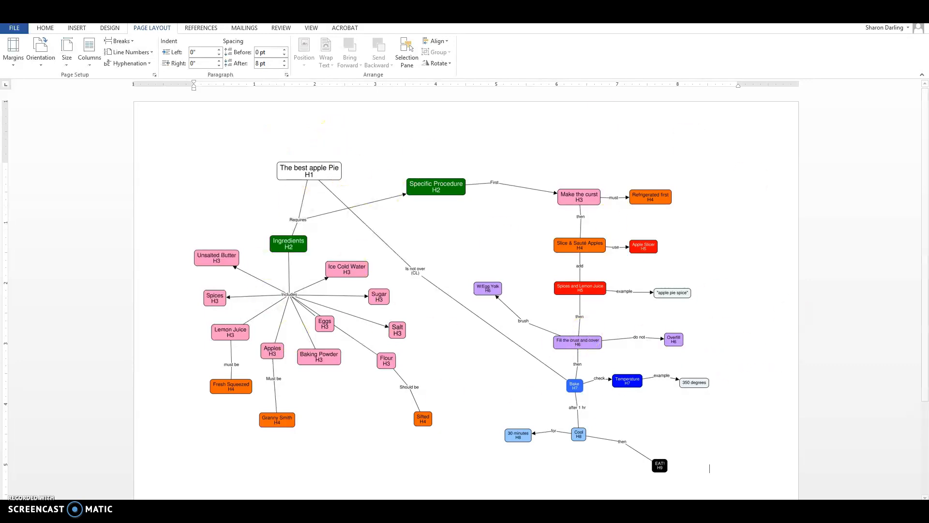
- Switch to the document containing the hand-drawn concept map to consult its focus question and map title
click(171, 476)
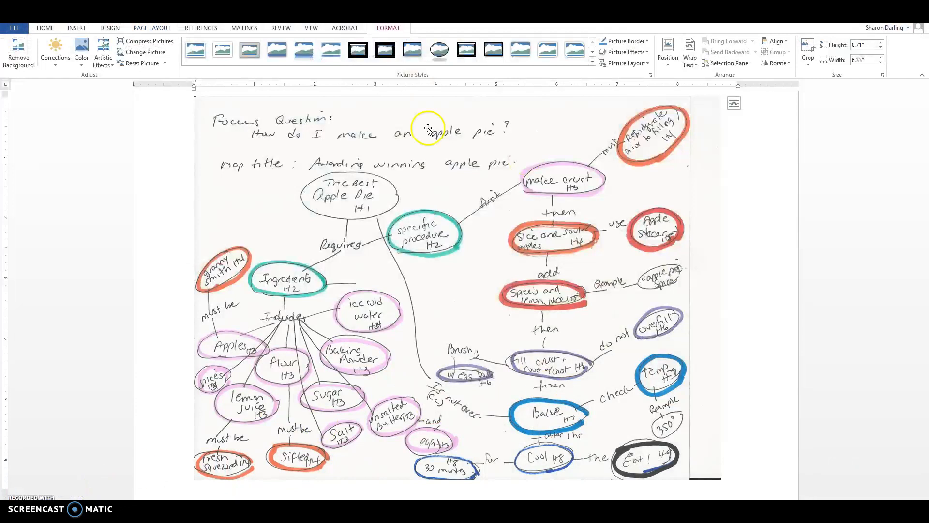